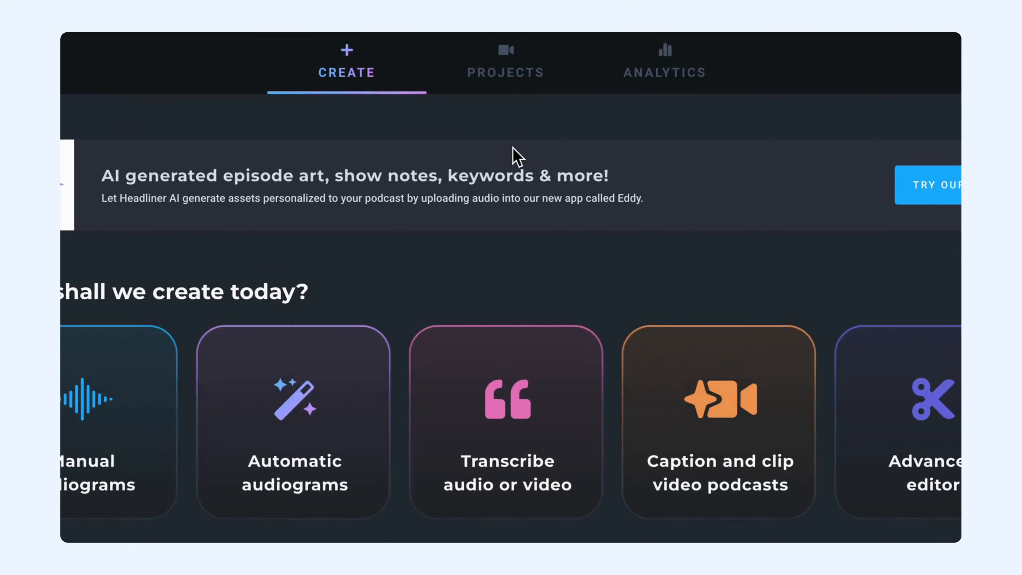
# Open the "It's Auto-Magic!" project from the projects list
pyautogui.click(512, 119)
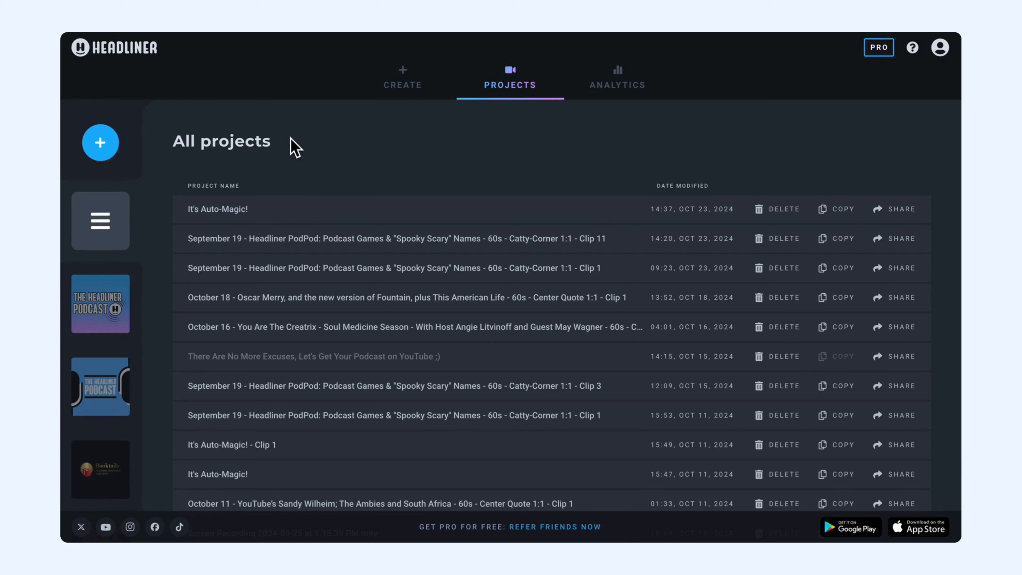
pyautogui.click(217, 217)
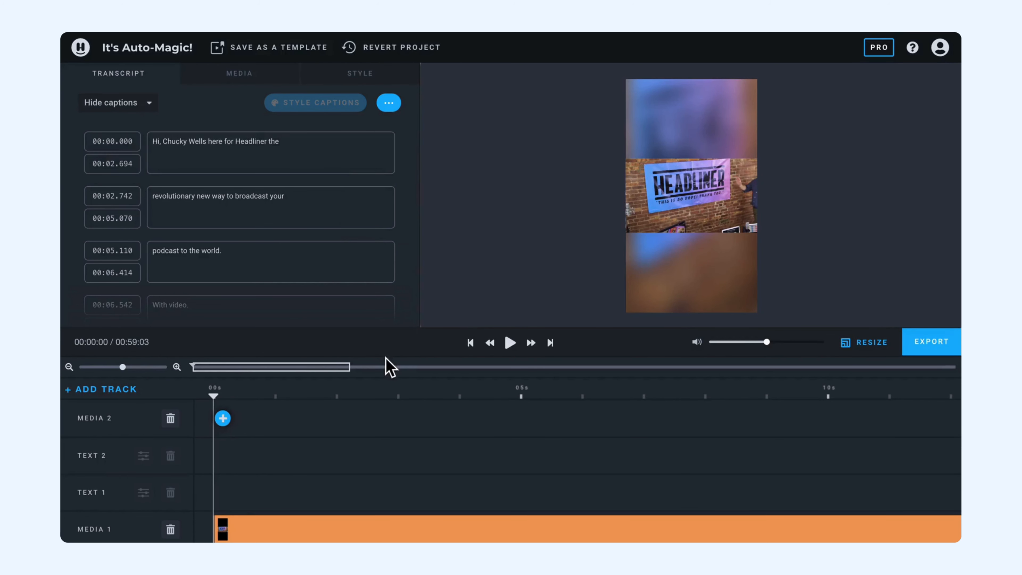
# Remove the period from the end of the caption "podcast to the world." in the transcript
pyautogui.moveTo(396, 197)
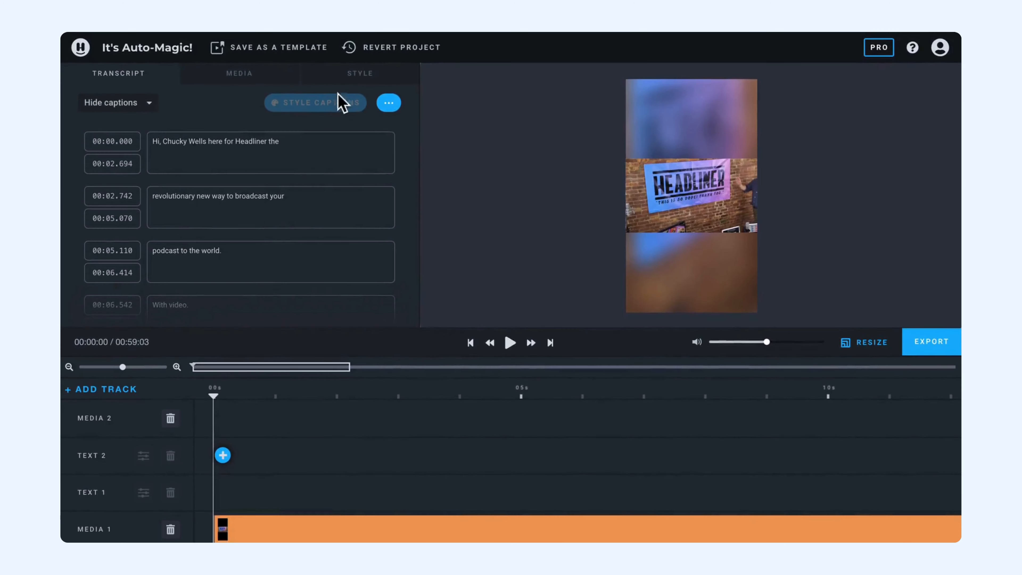
pyautogui.moveTo(297, 165)
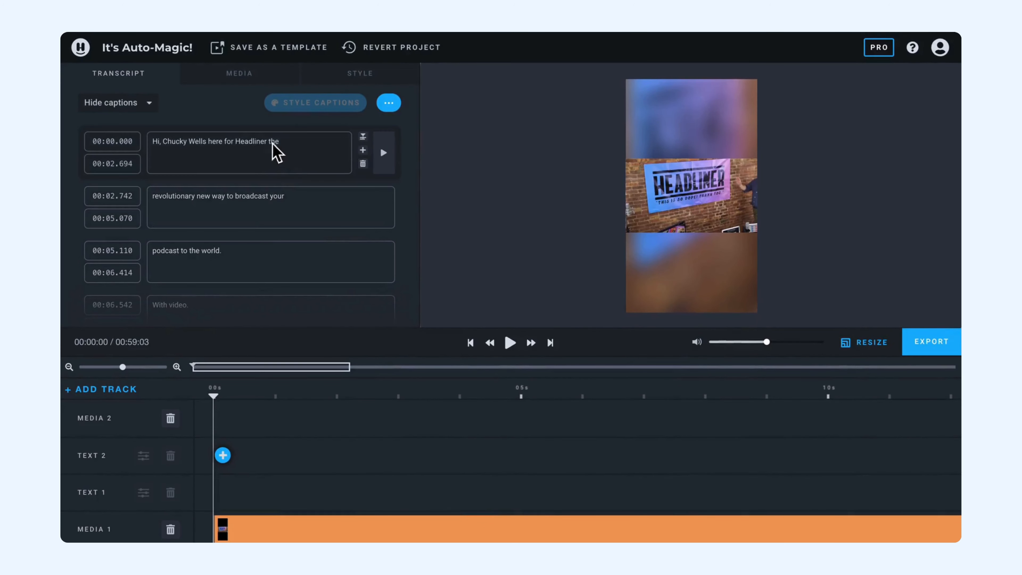
pyautogui.scroll(-5, 238, 169)
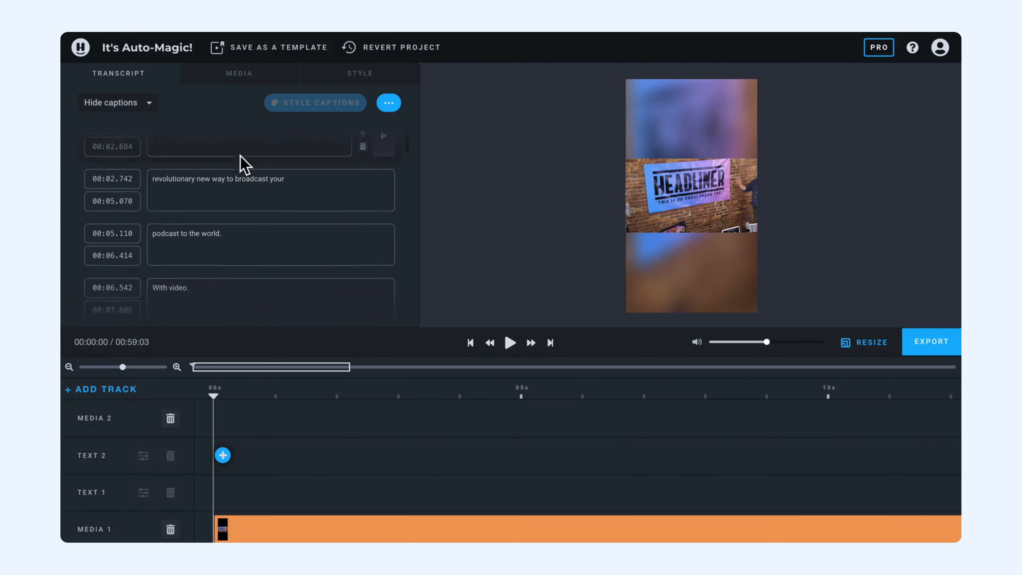
pyautogui.scroll(1, 233, 219)
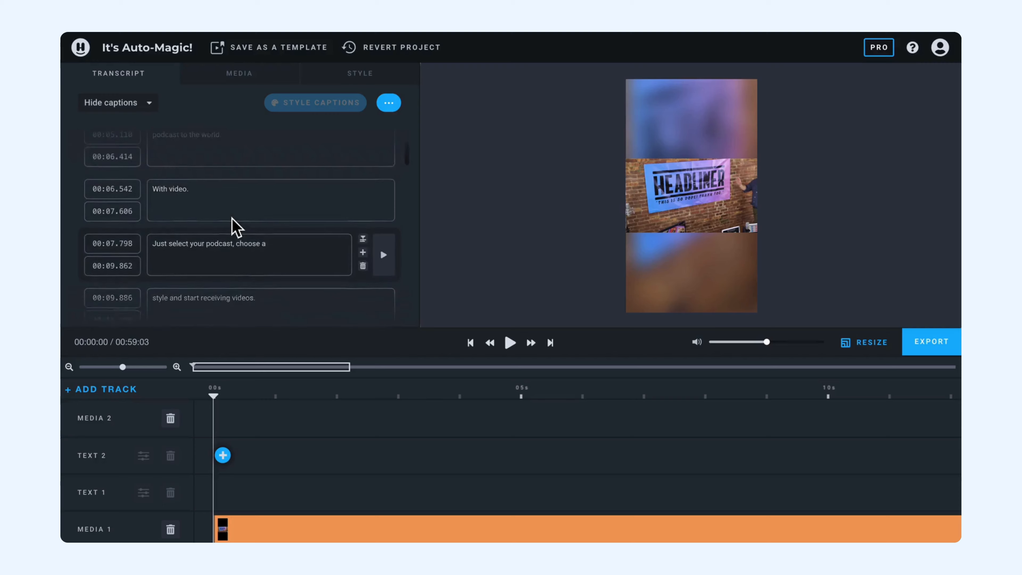
pyautogui.click(247, 155)
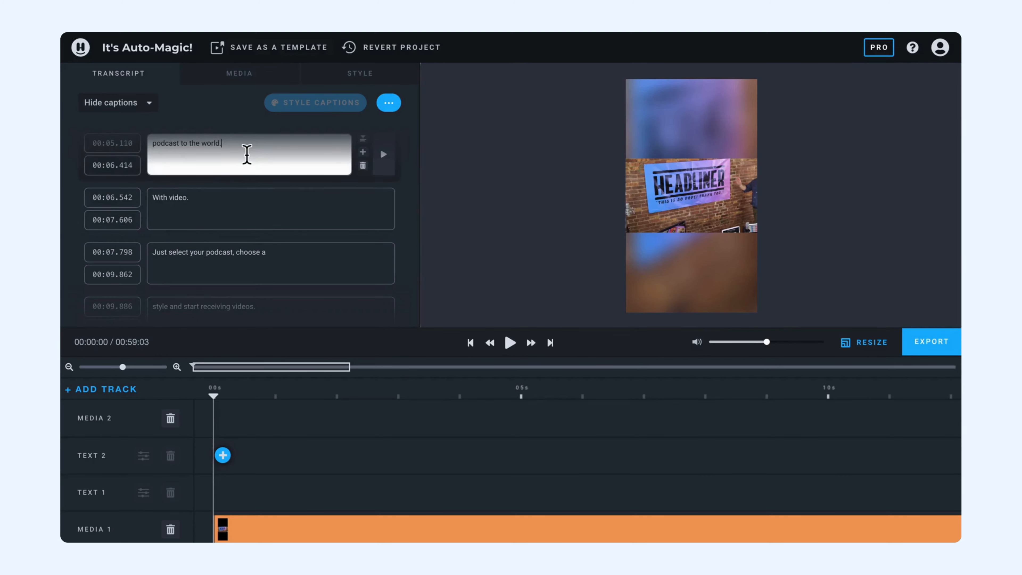
# Change the caption "With video." to begin with a lowercase "with"
pyautogui.click(159, 204)
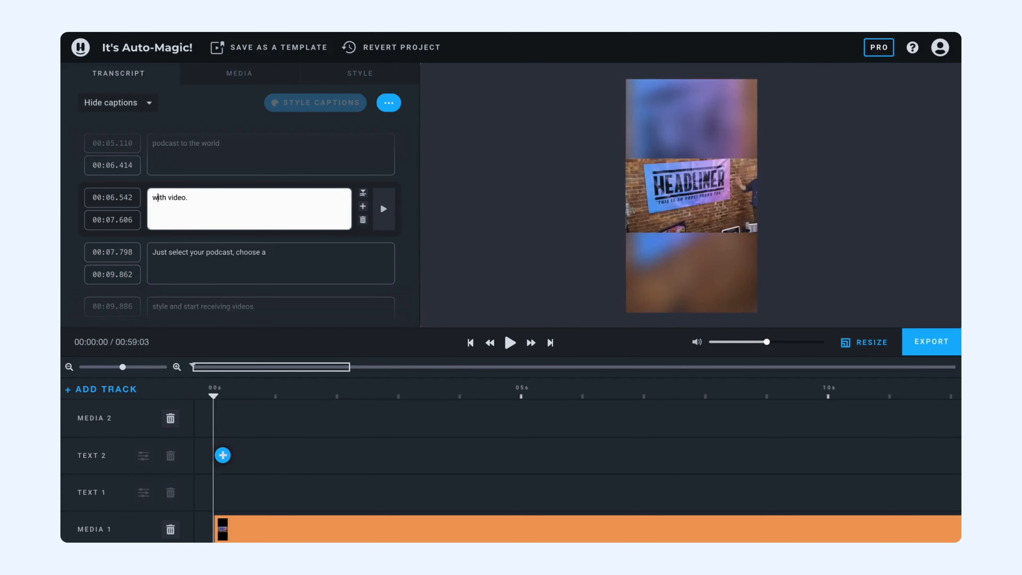
pyautogui.scroll(1, 240, 228)
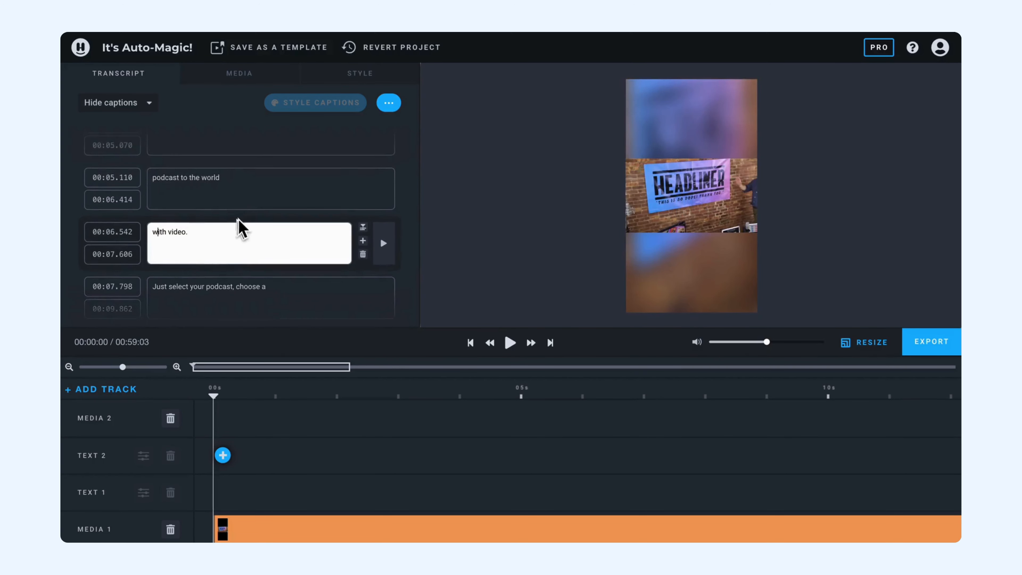
pyautogui.click(238, 190)
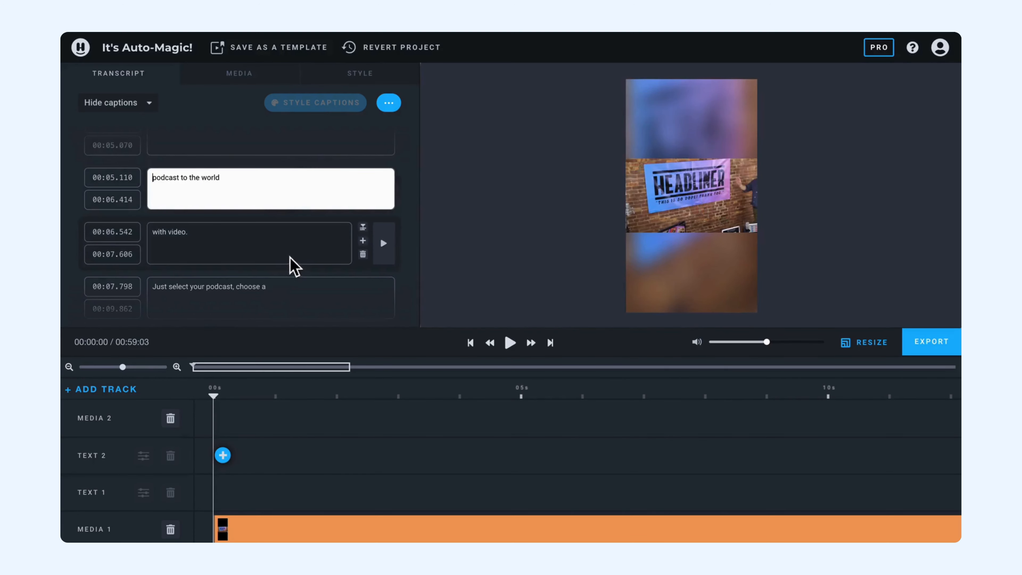
pyautogui.click(507, 213)
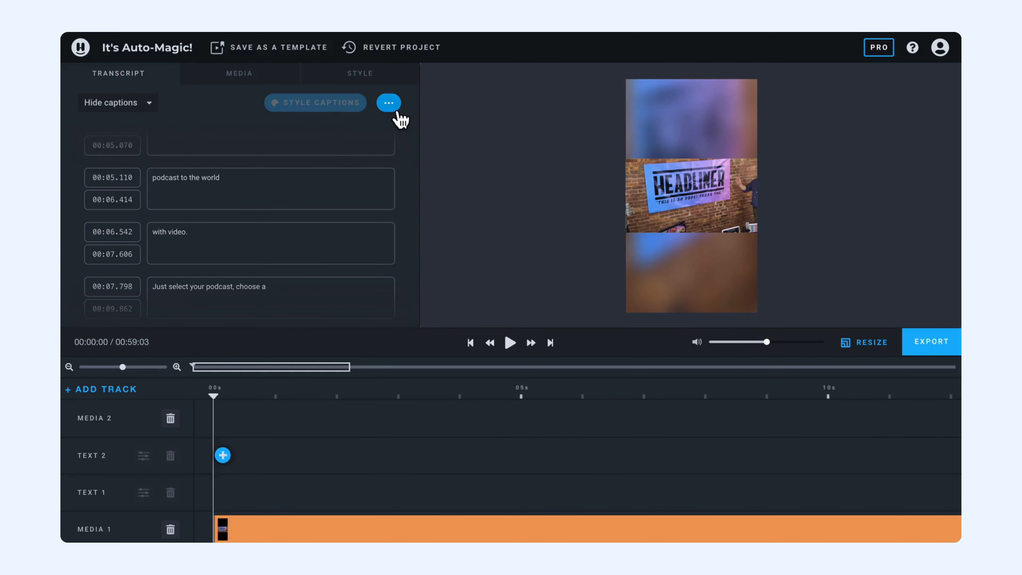
# Switch the transcript captions from hidden to shown on the video
pyautogui.scroll(3, 221, 258)
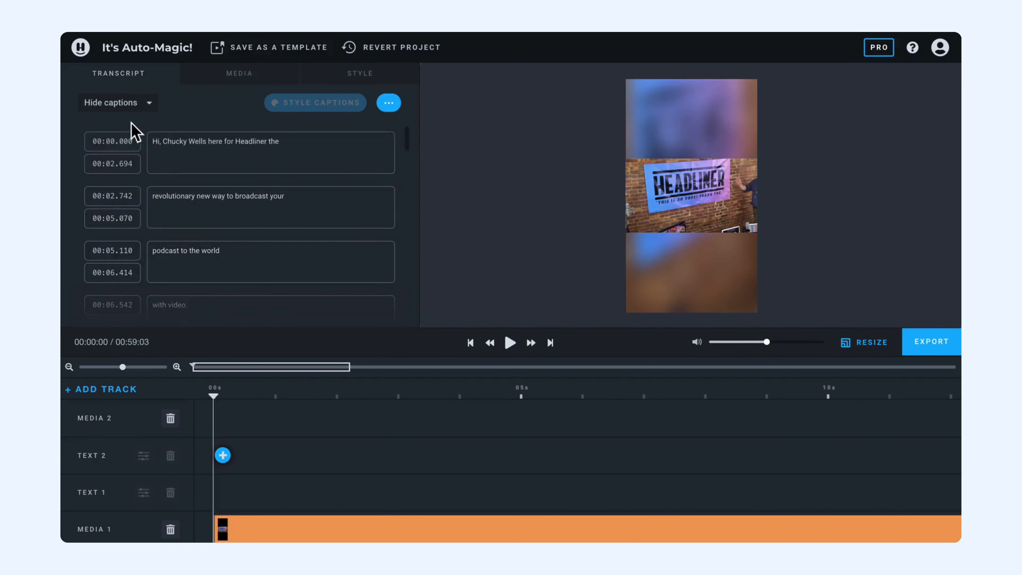
pyautogui.click(137, 102)
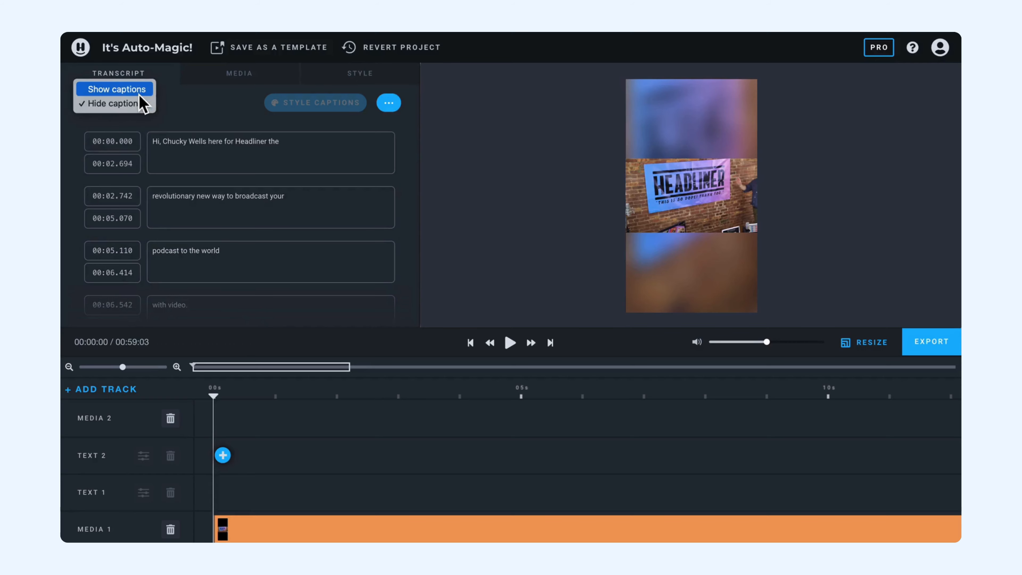
pyautogui.click(137, 89)
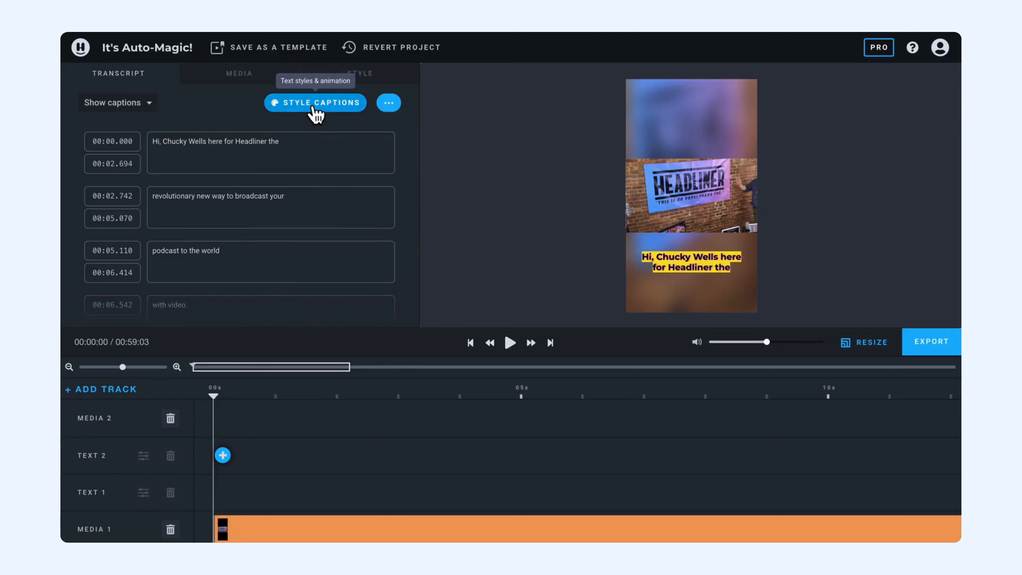
# Open caption styling and set the caption highlight colour to light purple AE89FC at 74% opacity
pyautogui.scroll(-3, 283, 224)
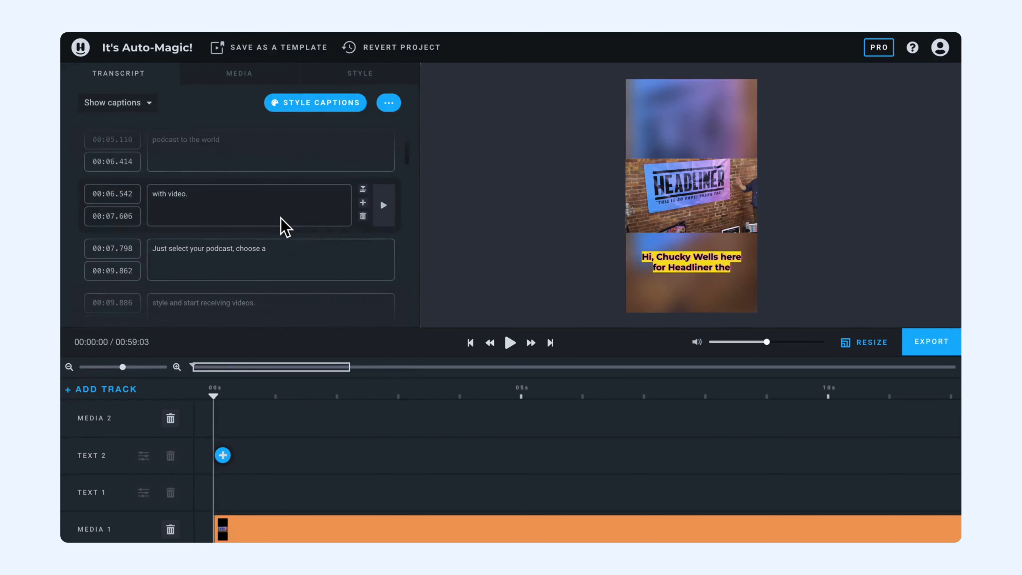
pyautogui.scroll(2, 282, 224)
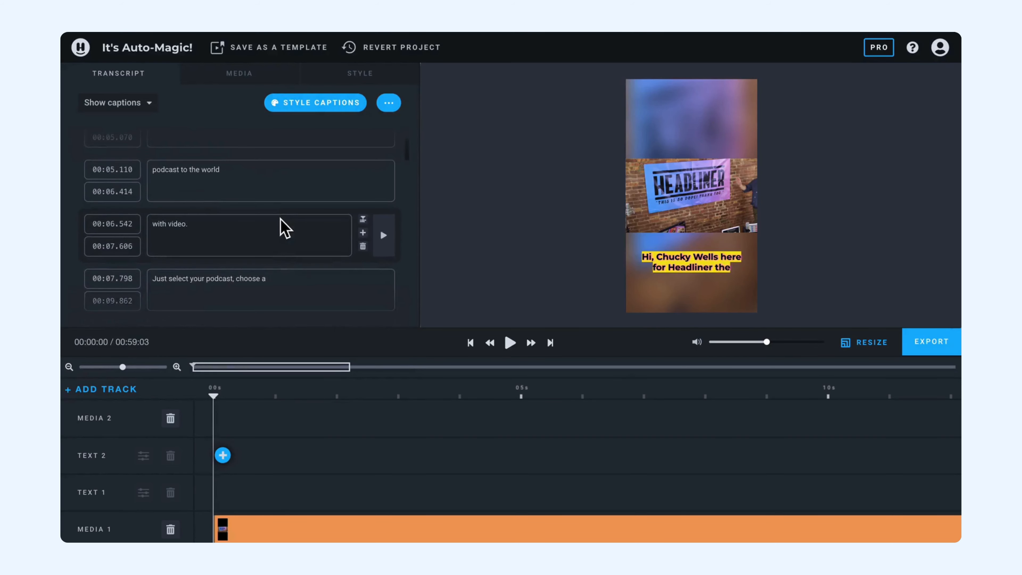
pyautogui.click(331, 118)
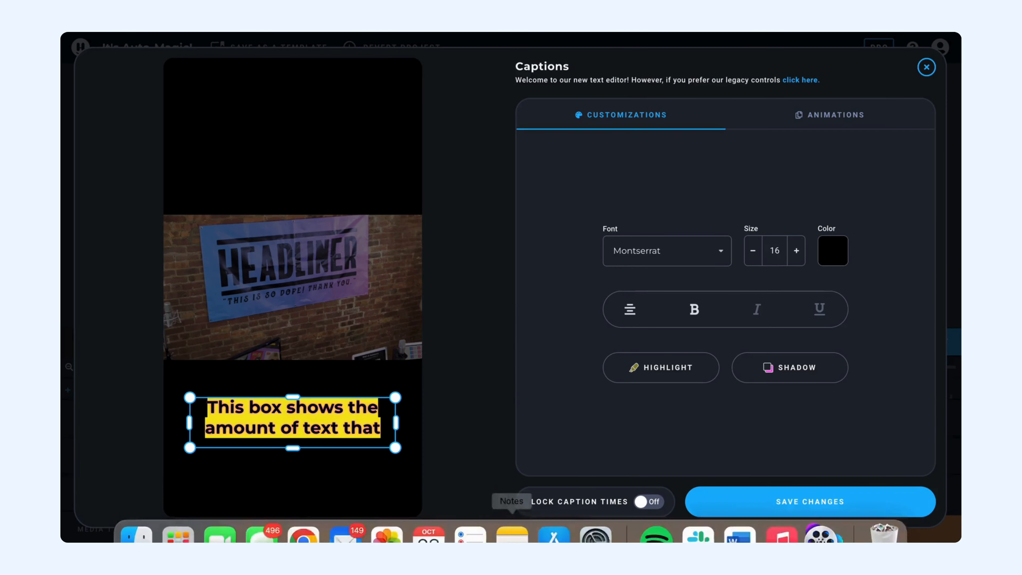
pyautogui.click(652, 377)
pyautogui.click(652, 378)
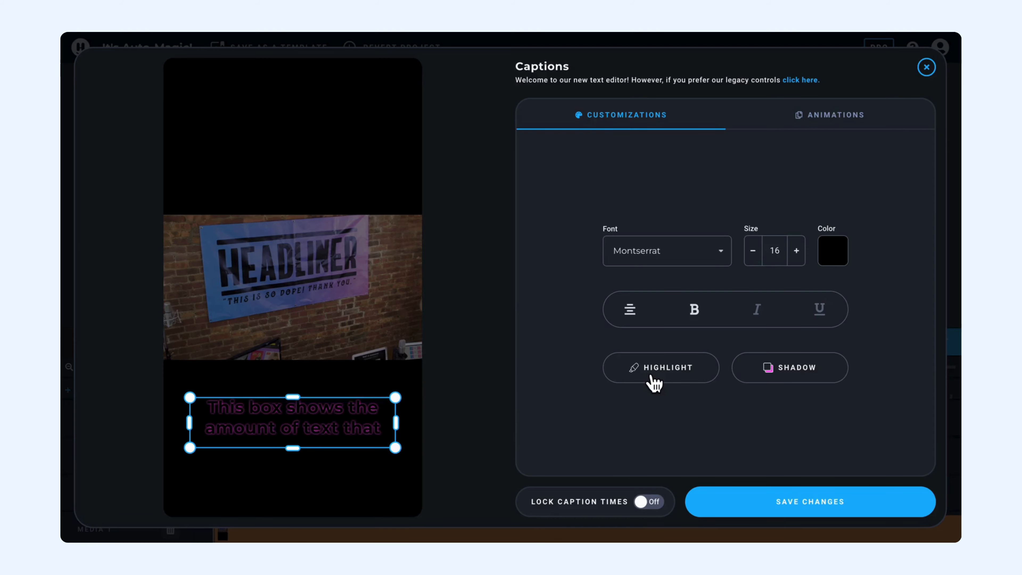
pyautogui.click(655, 383)
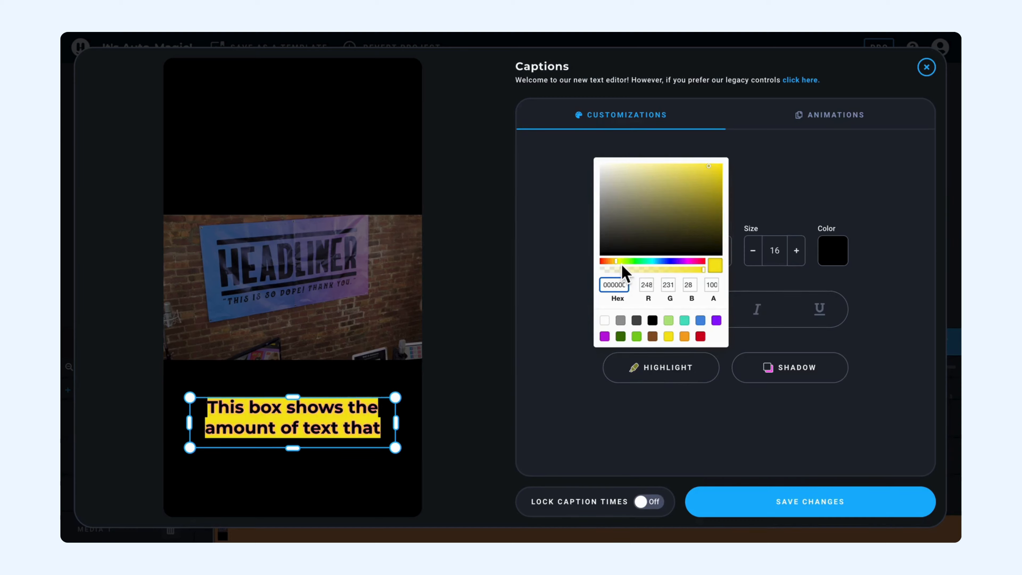
pyautogui.moveTo(623, 267); pyautogui.dragTo(679, 266)
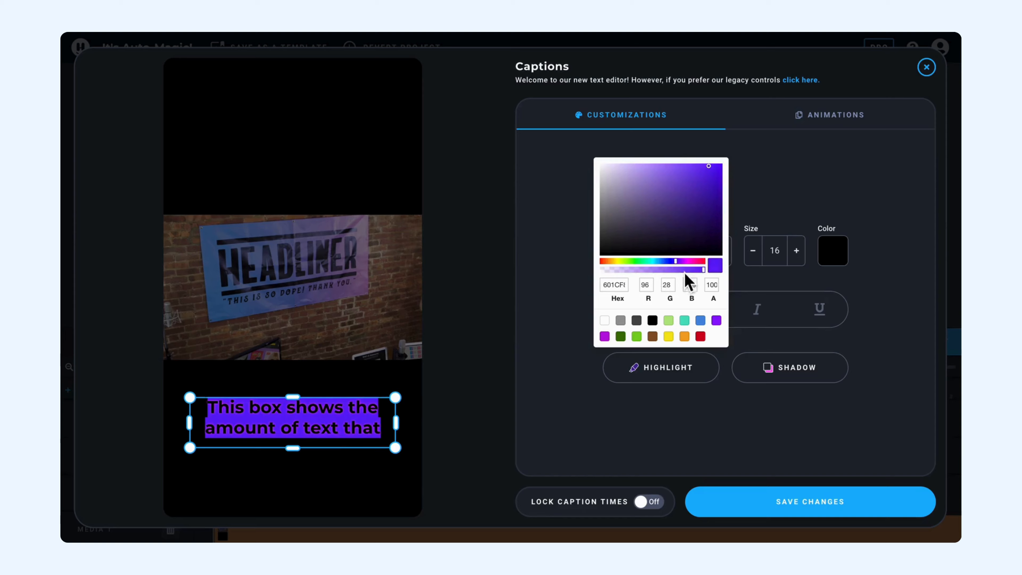
pyautogui.click(680, 270)
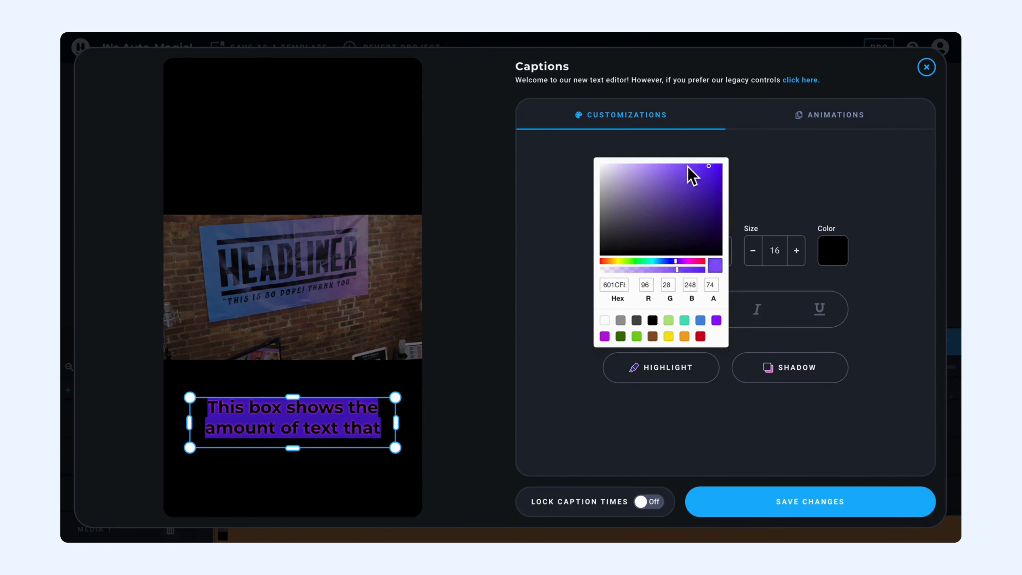
pyautogui.click(671, 171)
pyautogui.moveTo(671, 173); pyautogui.dragTo(655, 164)
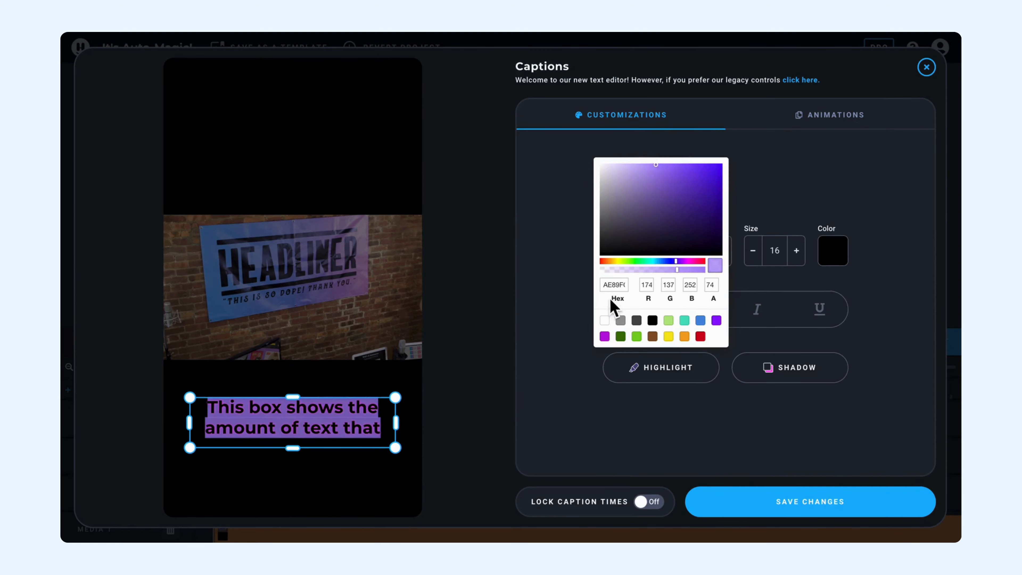
pyautogui.click(737, 151)
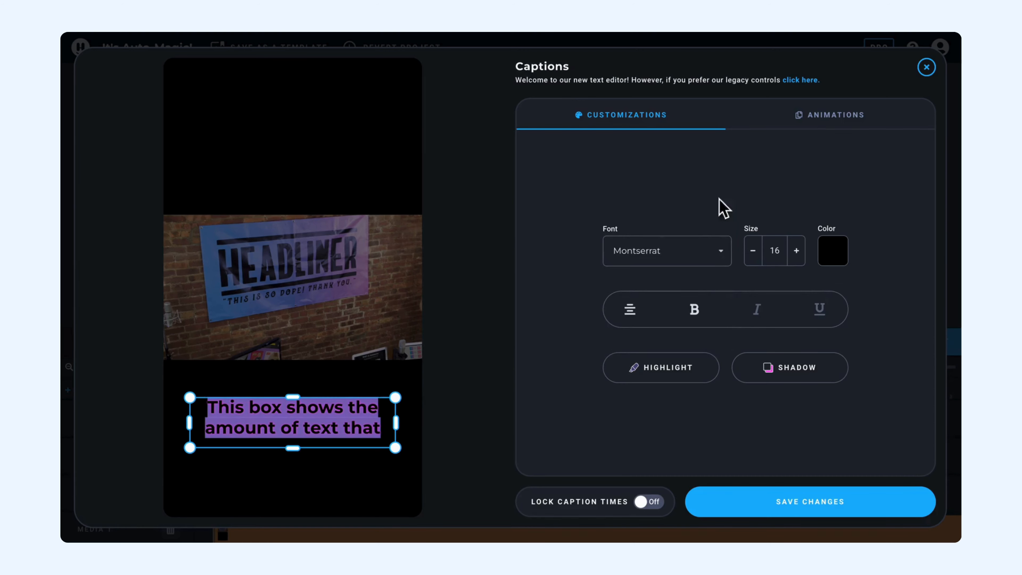
# Set the caption shadow colour to white
pyautogui.click(742, 381)
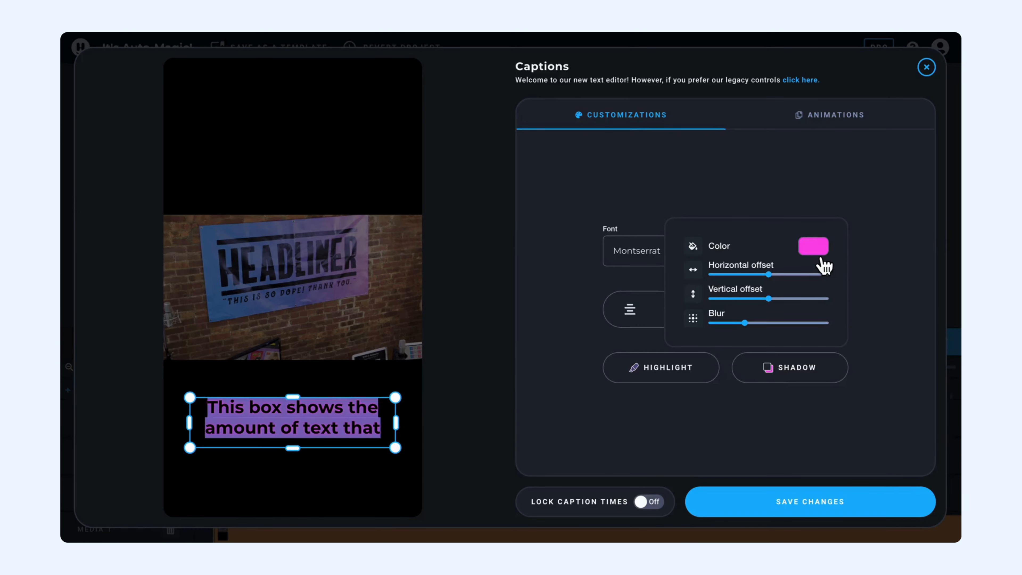
pyautogui.click(531, 282)
pyautogui.click(777, 375)
pyautogui.click(827, 252)
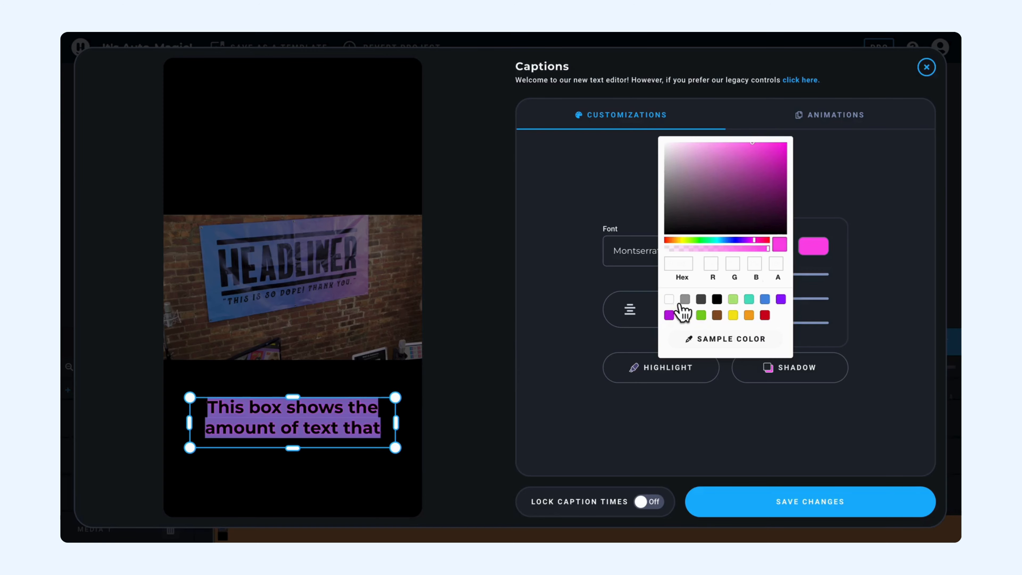
pyautogui.click(683, 314)
pyautogui.click(469, 413)
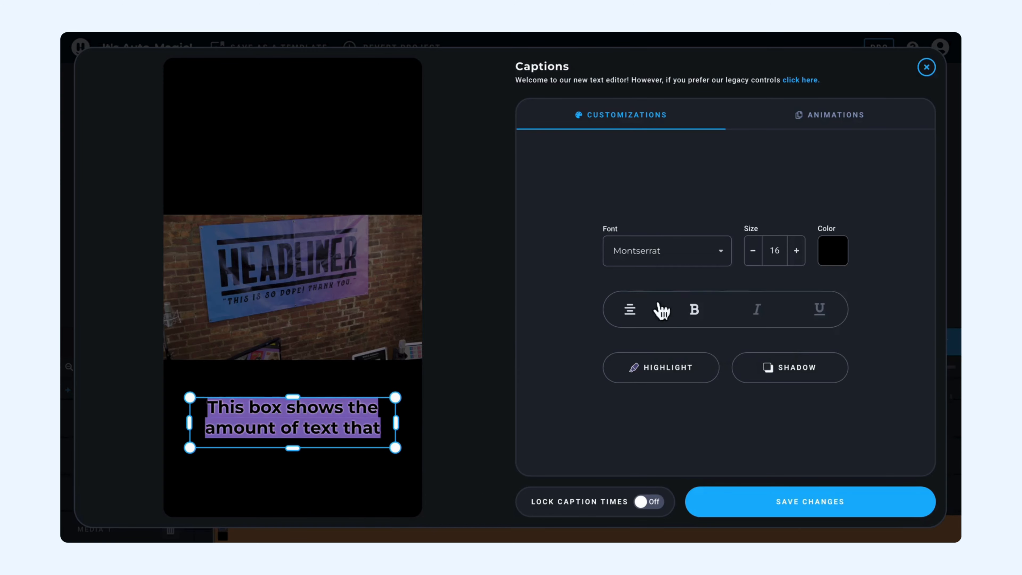
# Set the caption shadow blur to its maximum
pyautogui.click(795, 370)
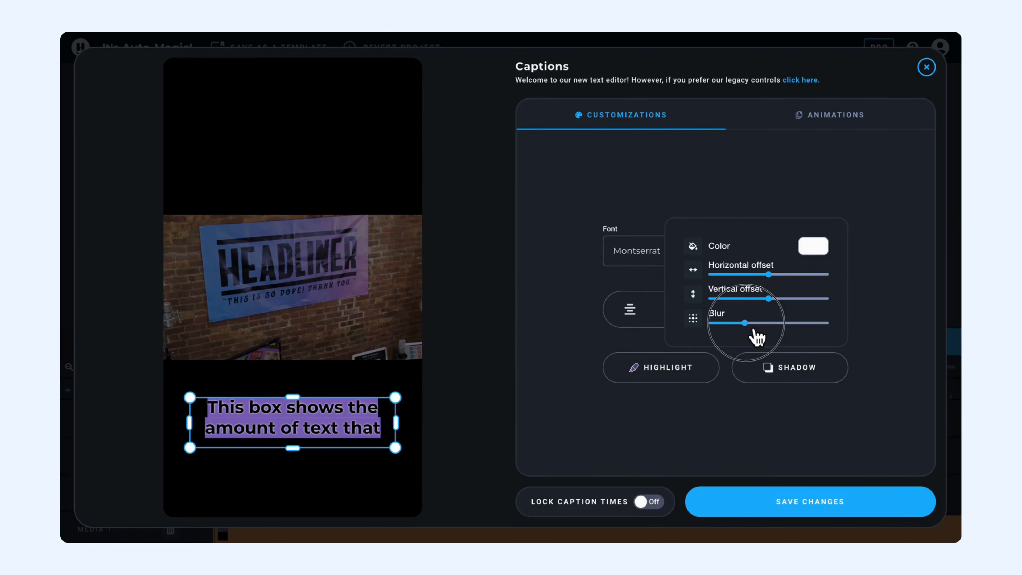
pyautogui.click(768, 323)
pyautogui.moveTo(773, 328); pyautogui.dragTo(844, 324)
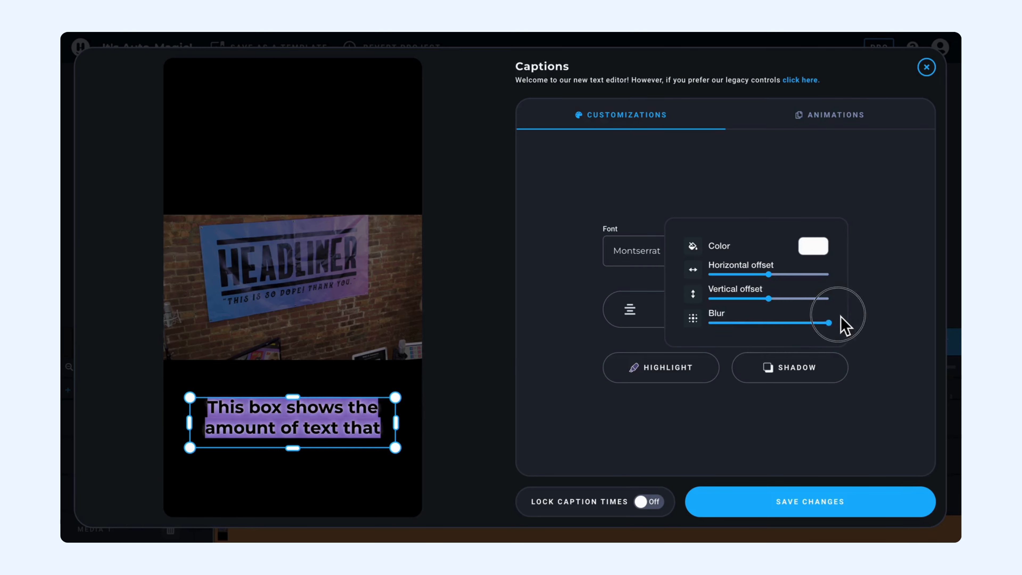
pyautogui.click(680, 350)
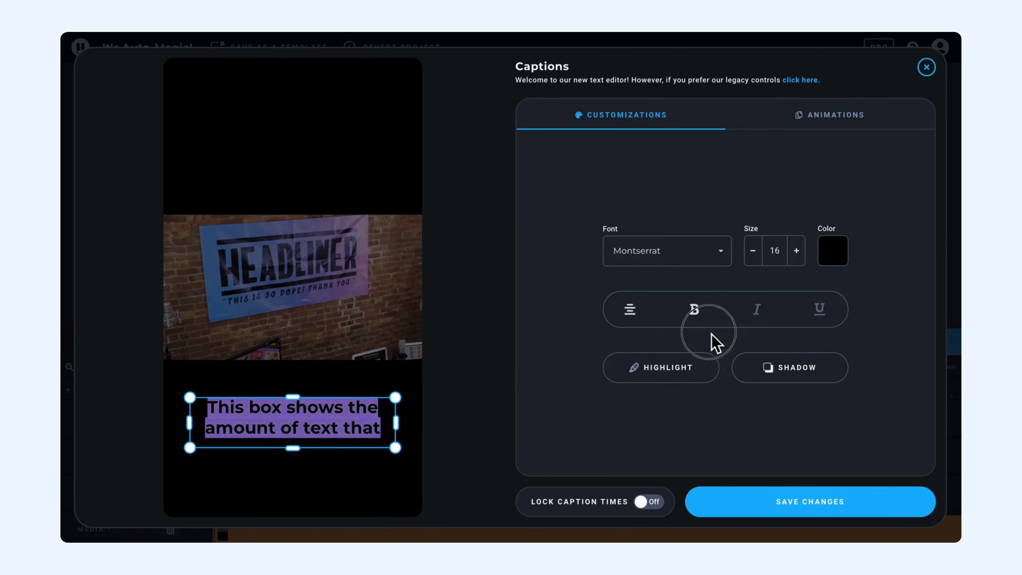
# Set the caption shadow blur to about two-thirds of its range
pyautogui.click(759, 376)
pyautogui.click(758, 376)
pyautogui.click(758, 377)
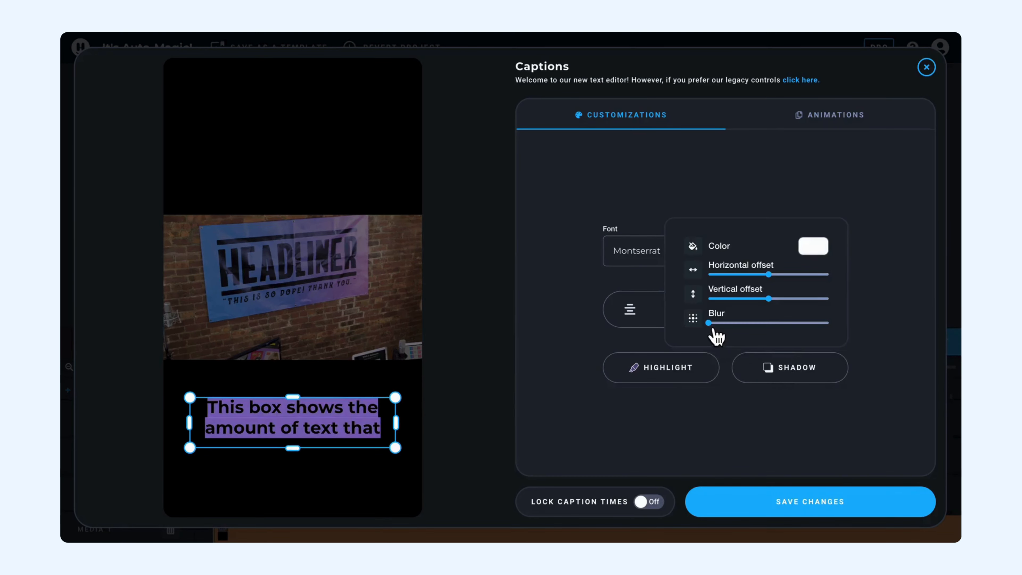
pyautogui.click(712, 323)
pyautogui.moveTo(724, 330); pyautogui.dragTo(795, 331)
pyautogui.click(668, 366)
pyautogui.click(374, 487)
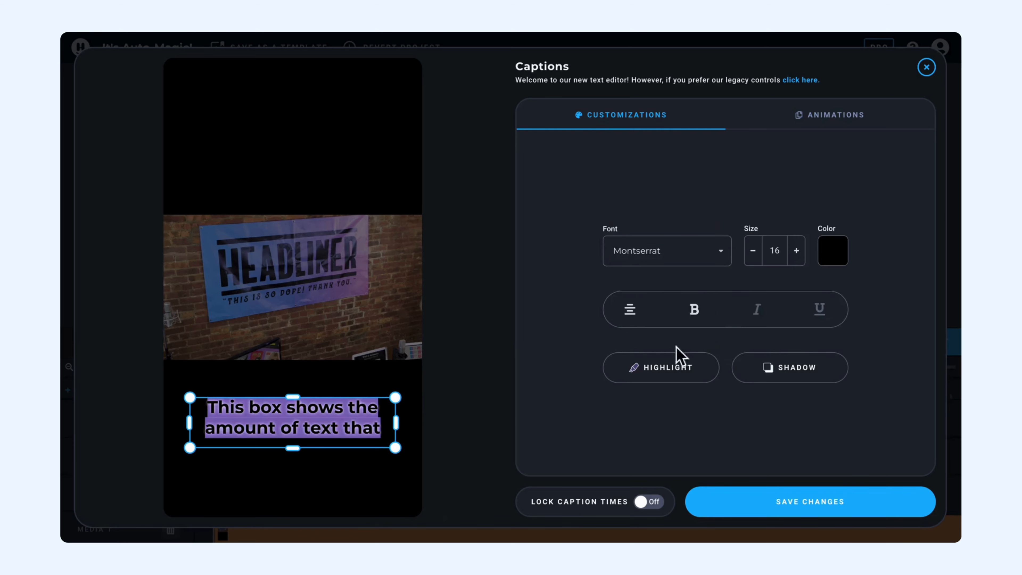
# Increase the caption shadow's vertical offset slightly
pyautogui.click(790, 386)
pyautogui.click(790, 386)
pyautogui.click(790, 386)
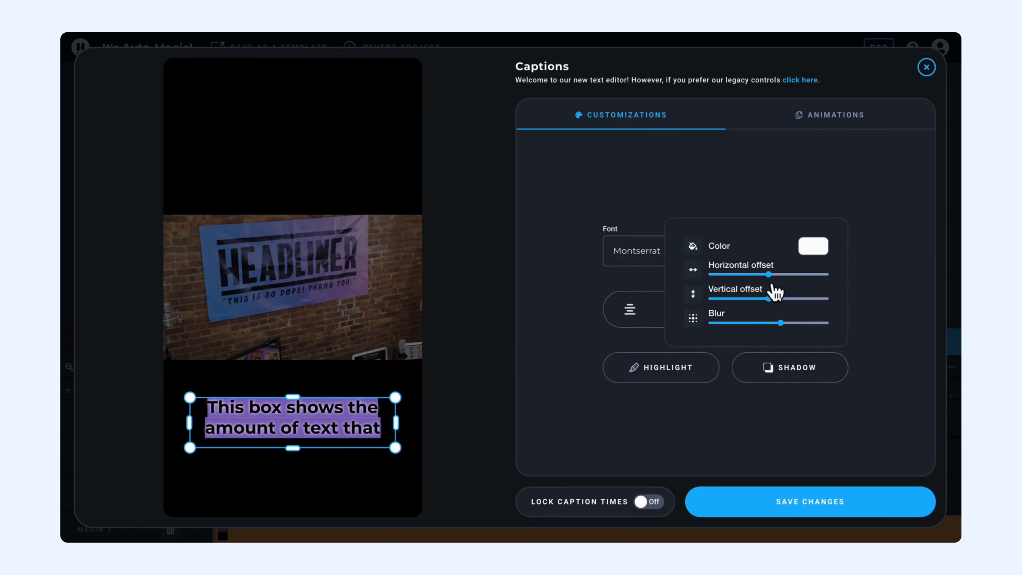
pyautogui.moveTo(772, 285); pyautogui.dragTo(790, 304)
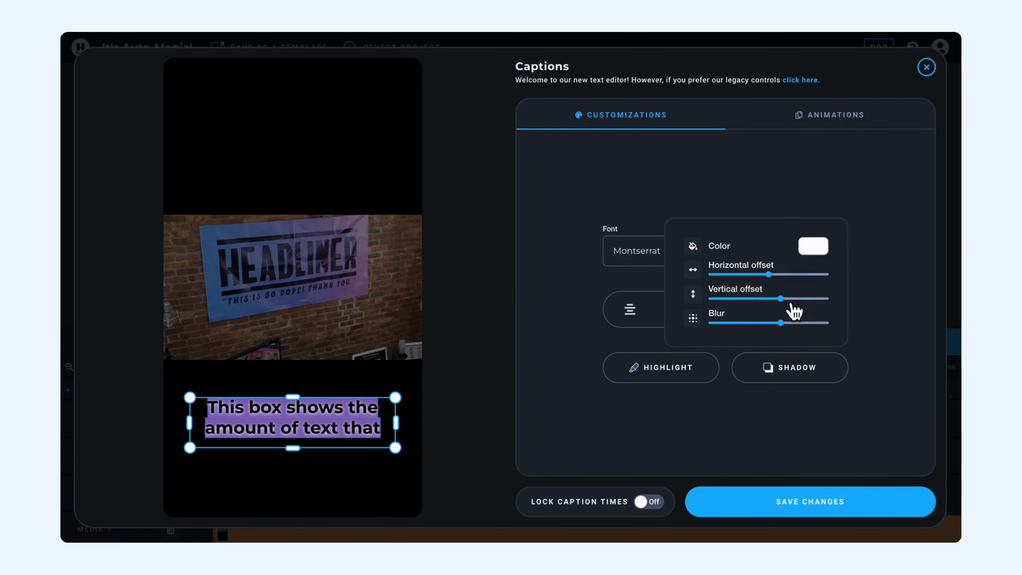
pyautogui.click(797, 434)
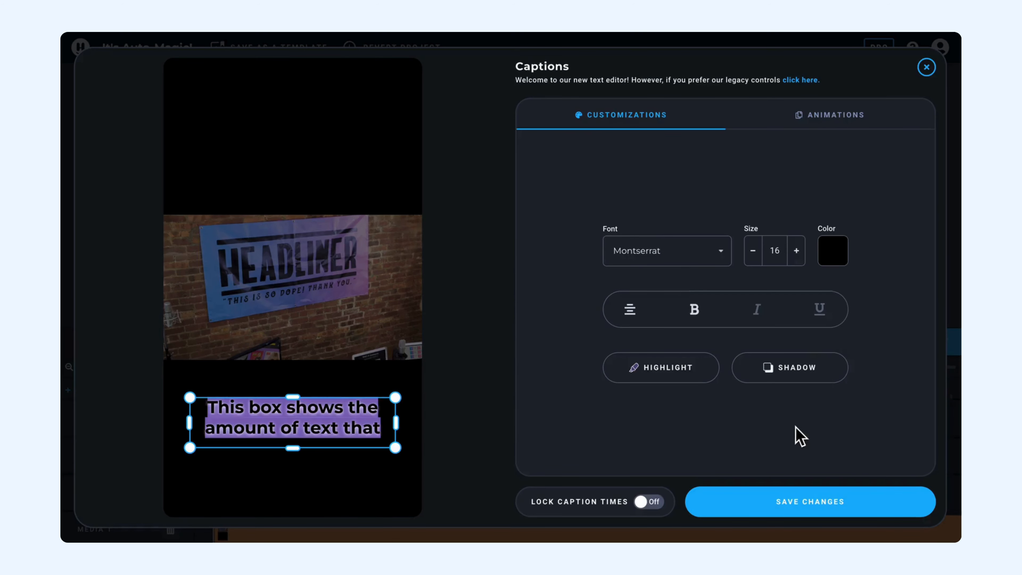
pyautogui.click(775, 388)
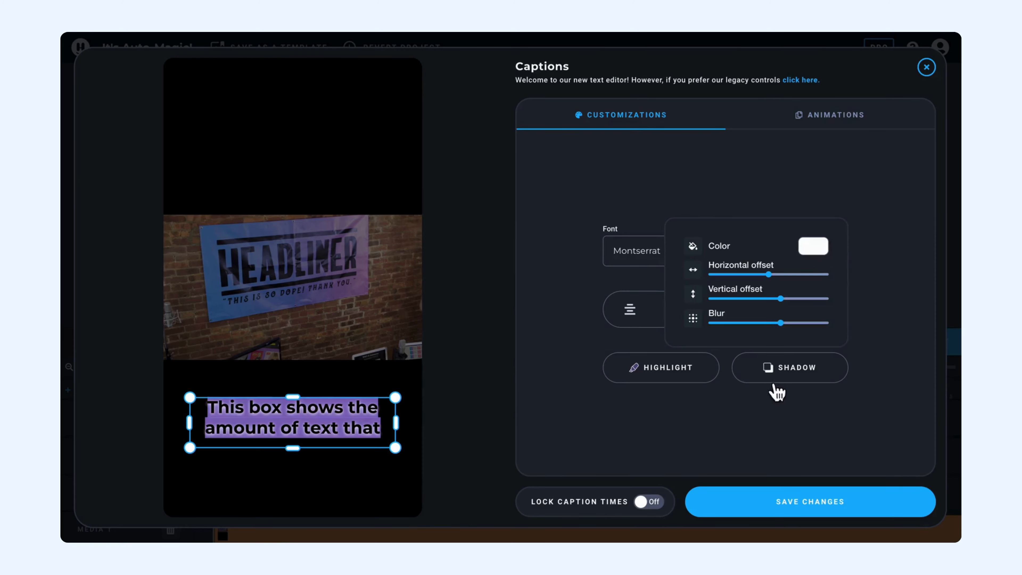
# Turn on the Karaoke Style animation for the captions
pyautogui.click(748, 409)
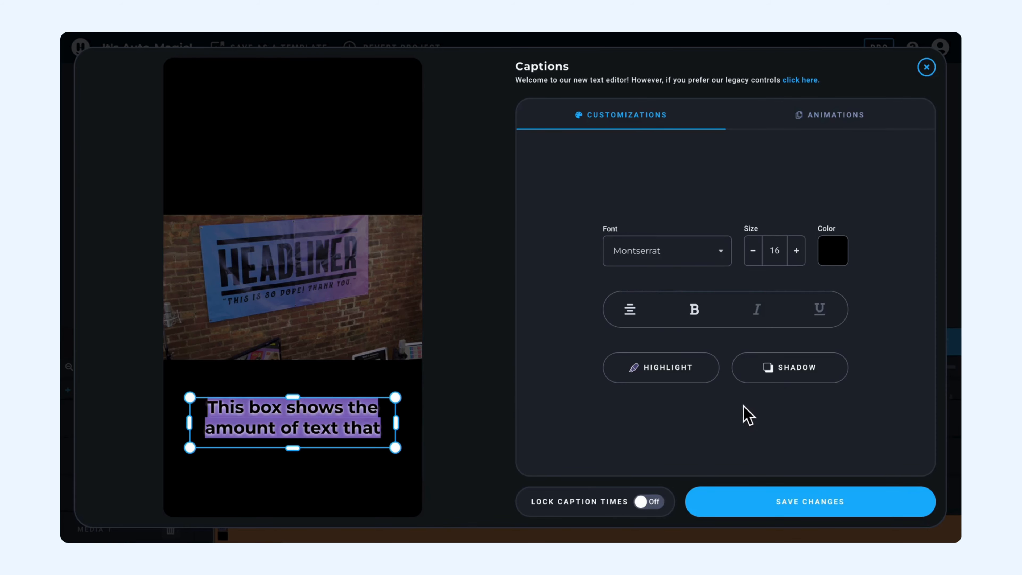
pyautogui.click(744, 376)
pyautogui.click(831, 115)
pyautogui.click(797, 256)
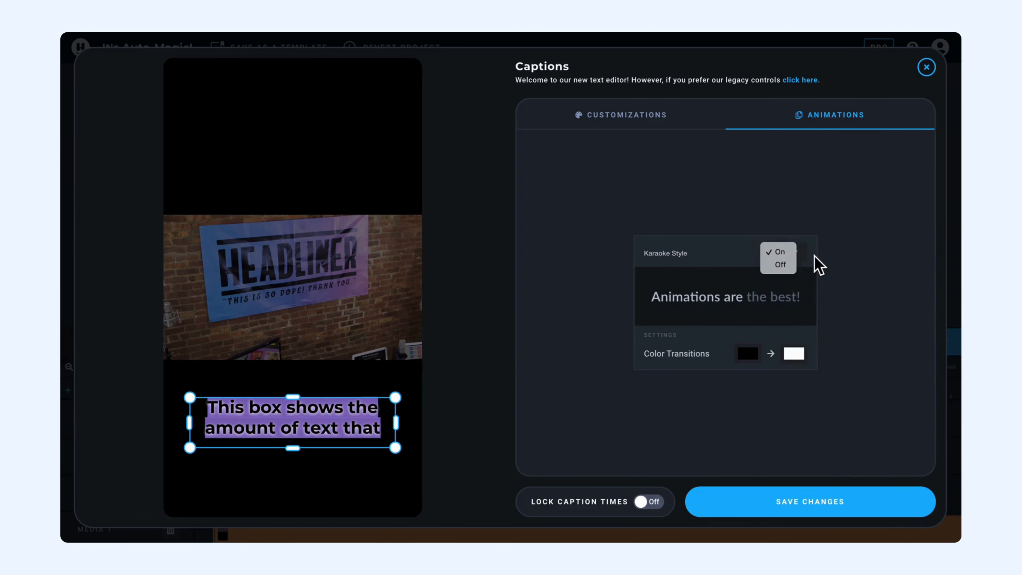
pyautogui.click(818, 265)
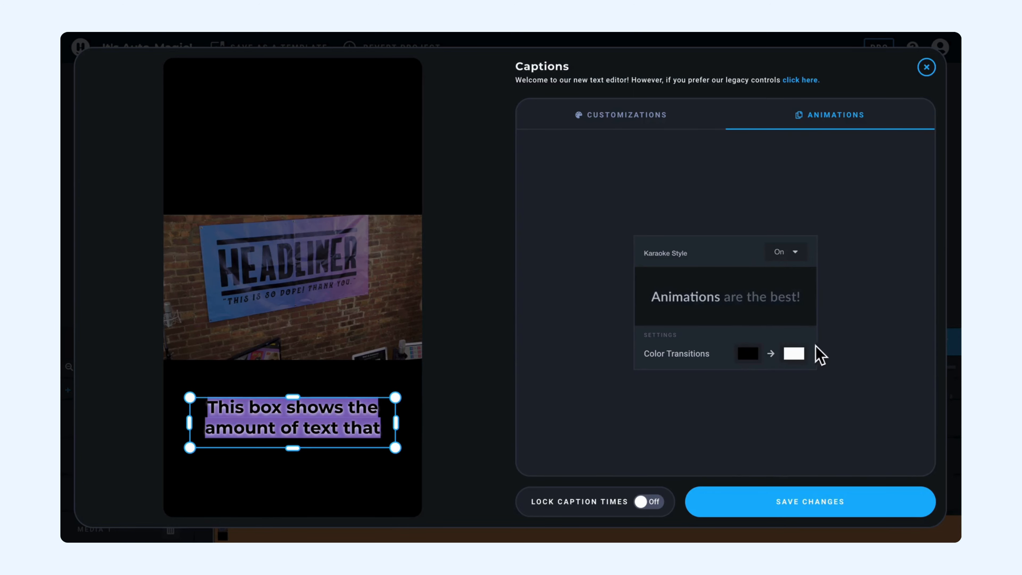
# Set the karaoke colour transition's end colour to dark red and save the caption changes
pyautogui.click(799, 362)
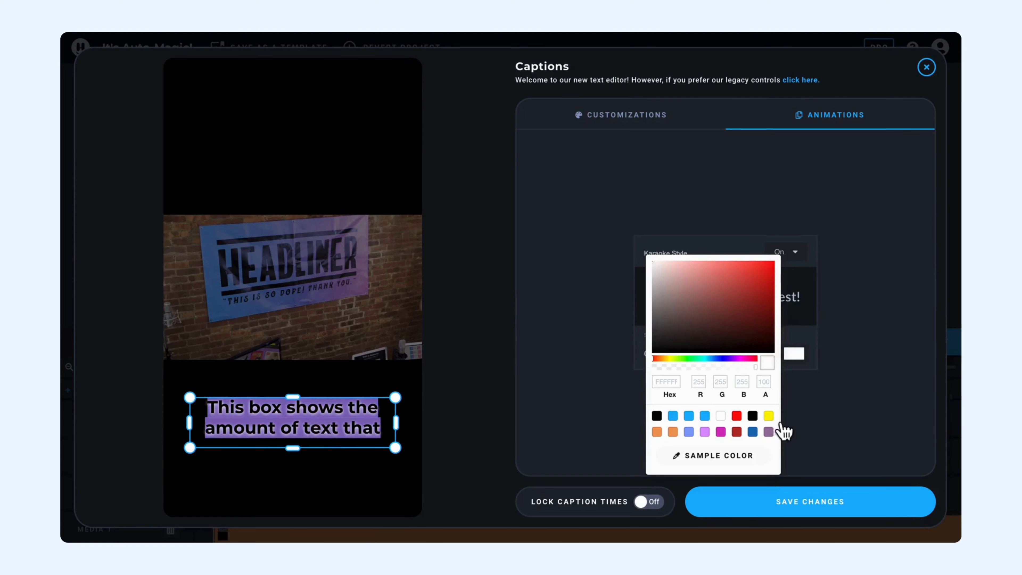
pyautogui.click(749, 456)
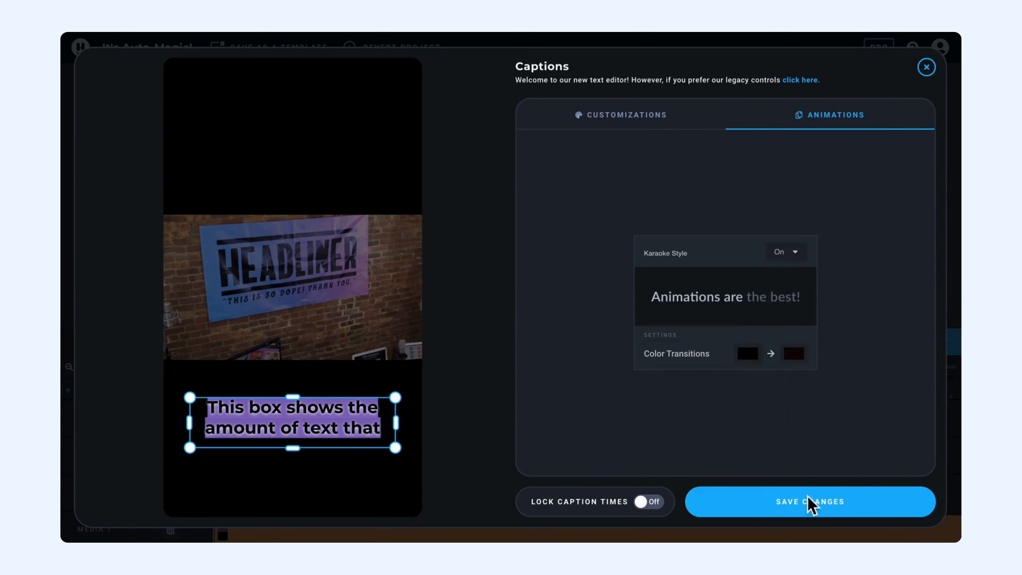
pyautogui.click(806, 505)
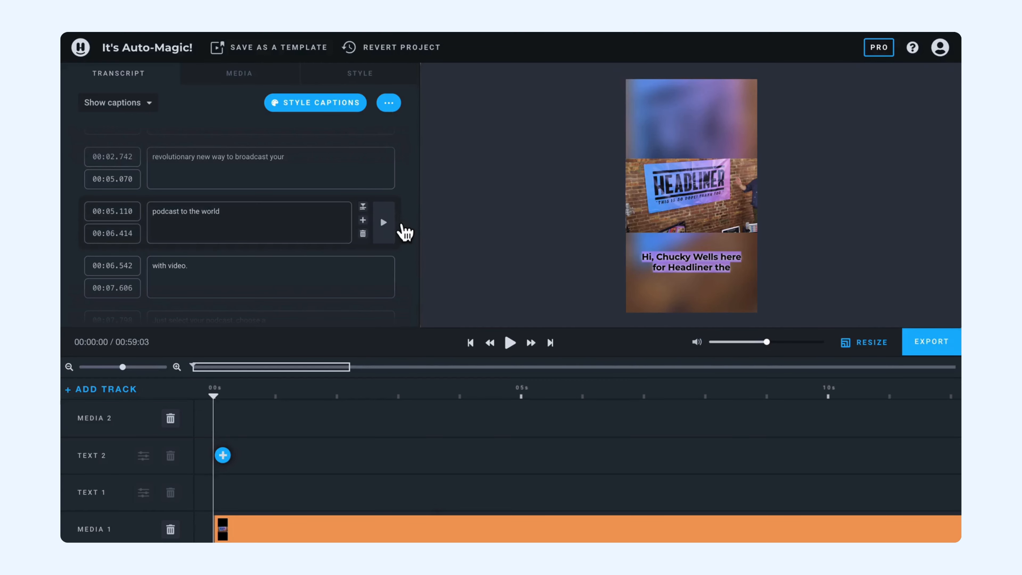
# Download the captions as an SRT file
pyautogui.scroll(1, 402, 228)
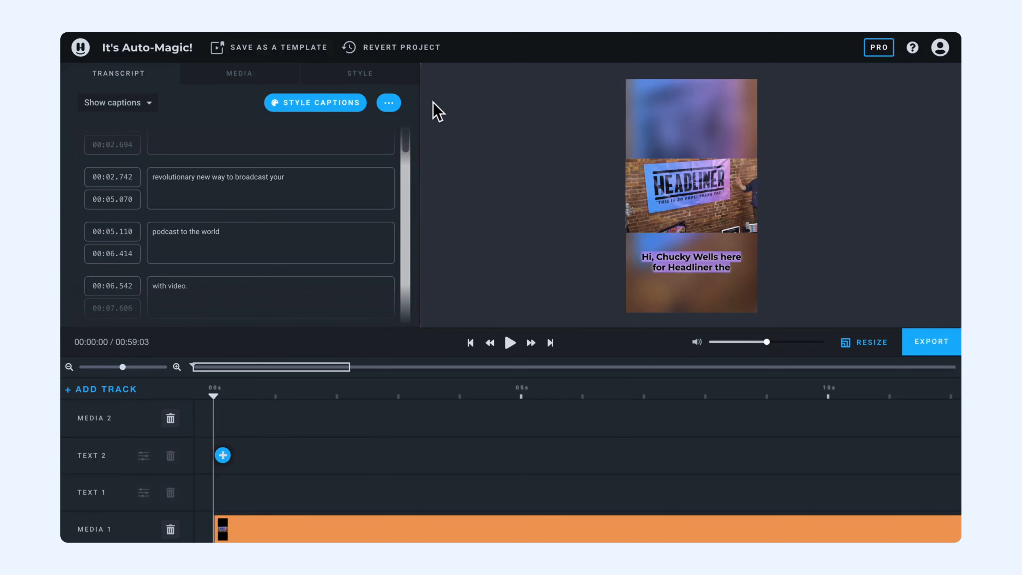
pyautogui.click(393, 105)
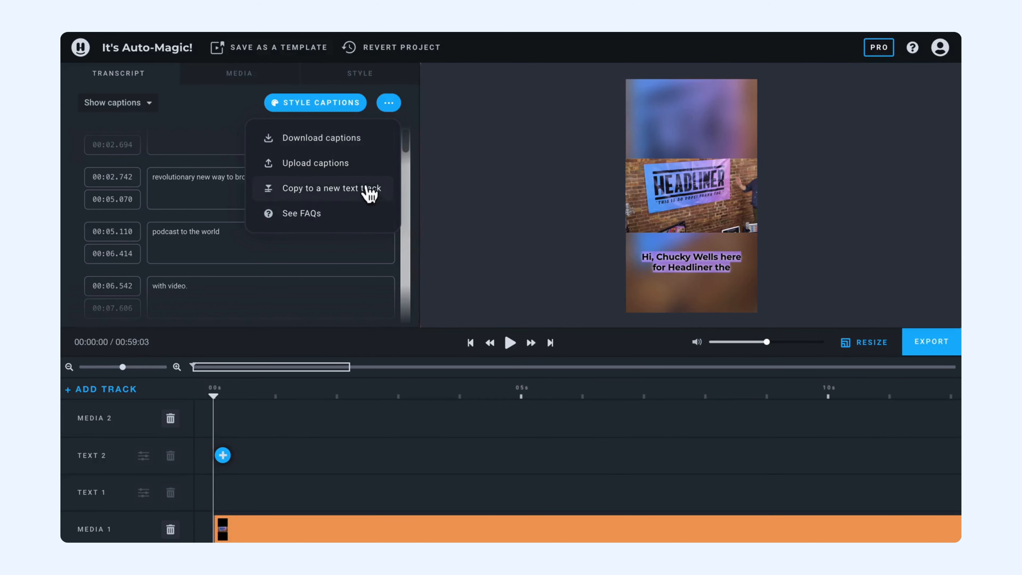
pyautogui.click(380, 147)
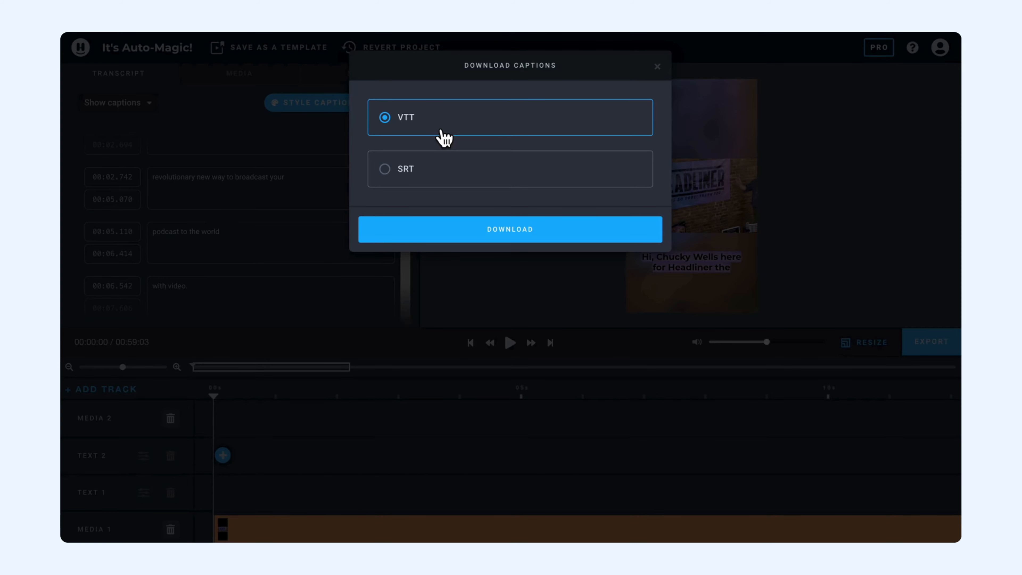
pyautogui.click(440, 176)
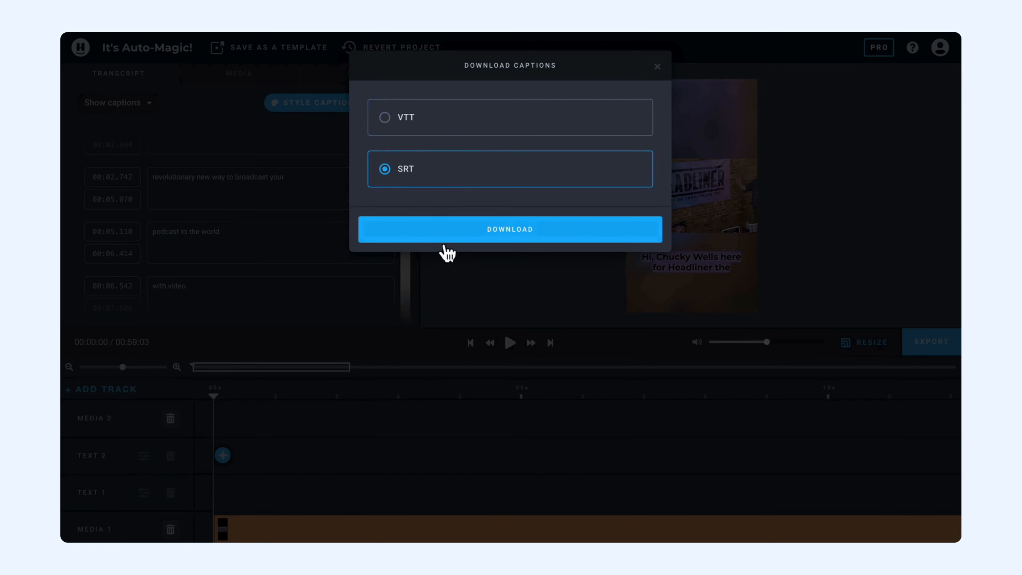
pyautogui.click(474, 236)
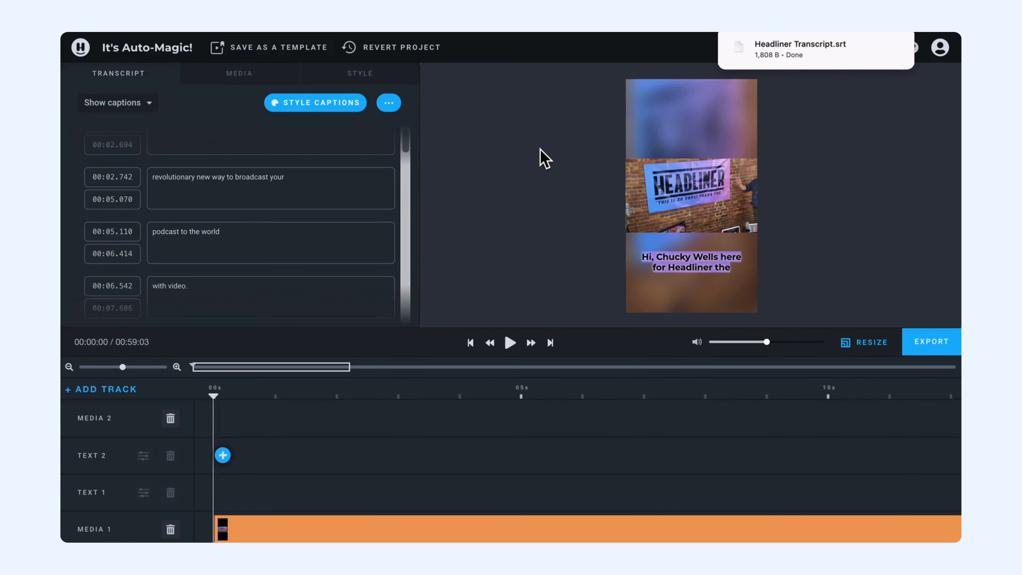
pyautogui.click(389, 103)
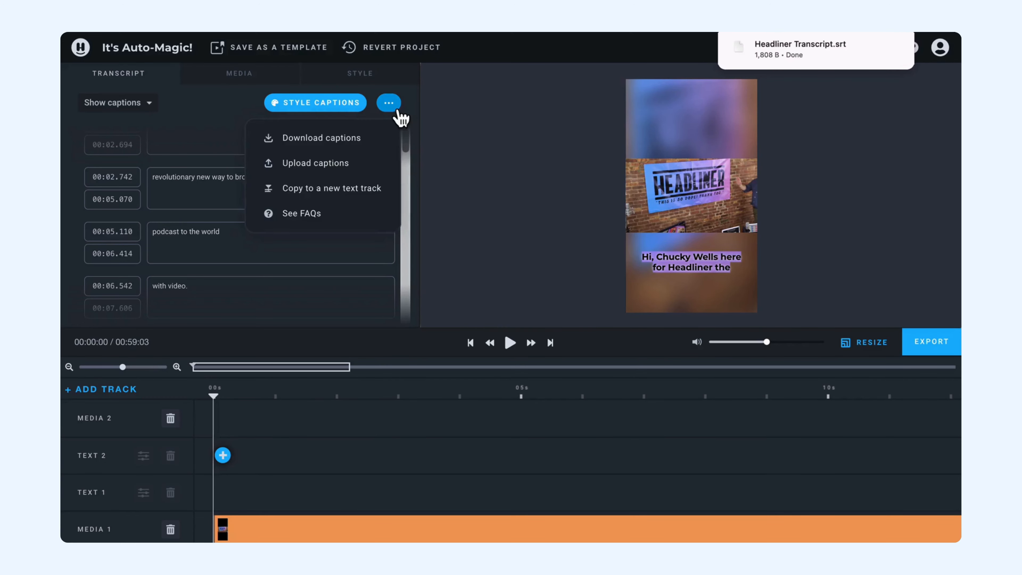
pyautogui.click(383, 164)
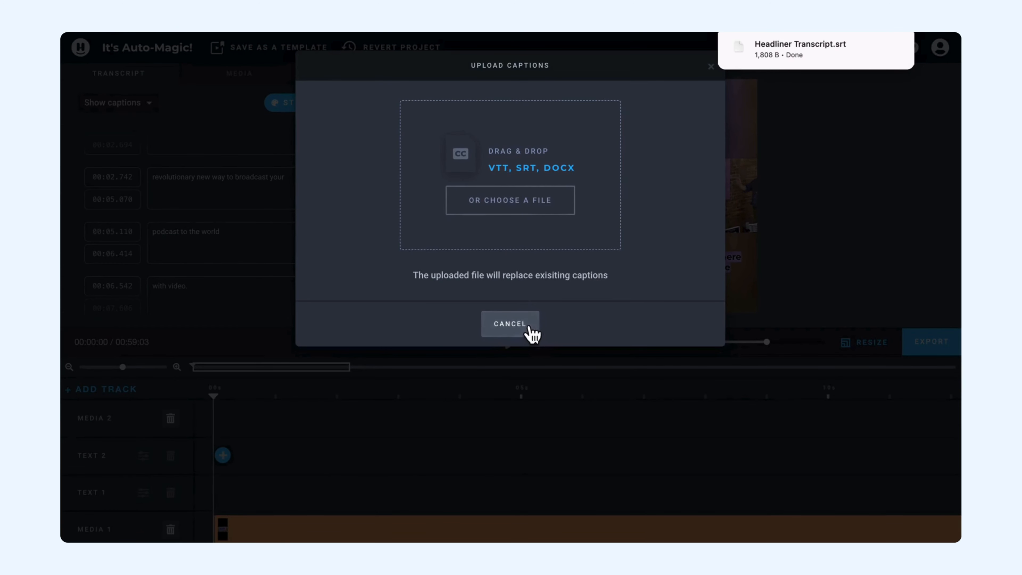
pyautogui.click(510, 324)
# Copy all captions to a new text track on the timeline
pyautogui.click(396, 105)
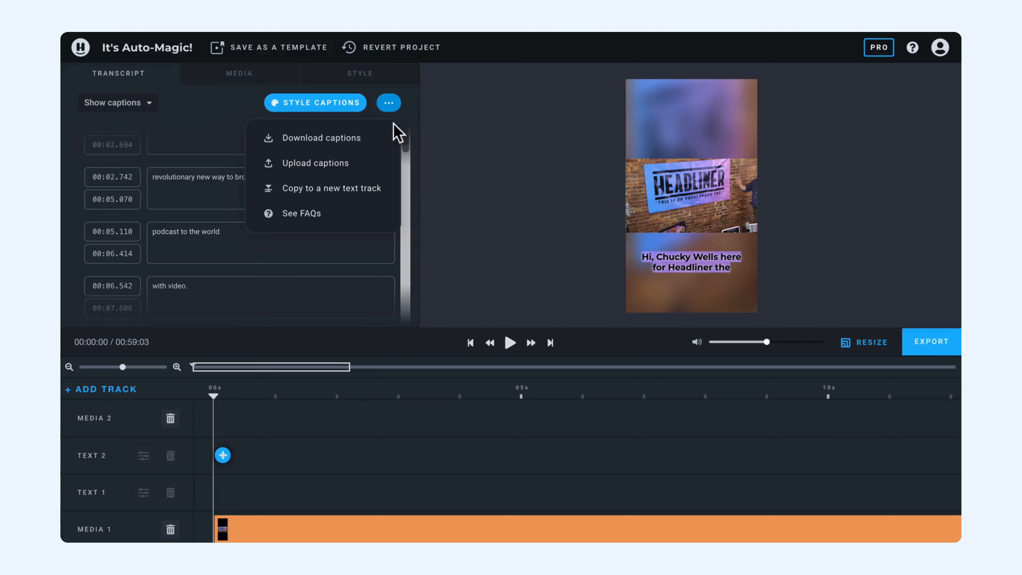
pyautogui.click(354, 188)
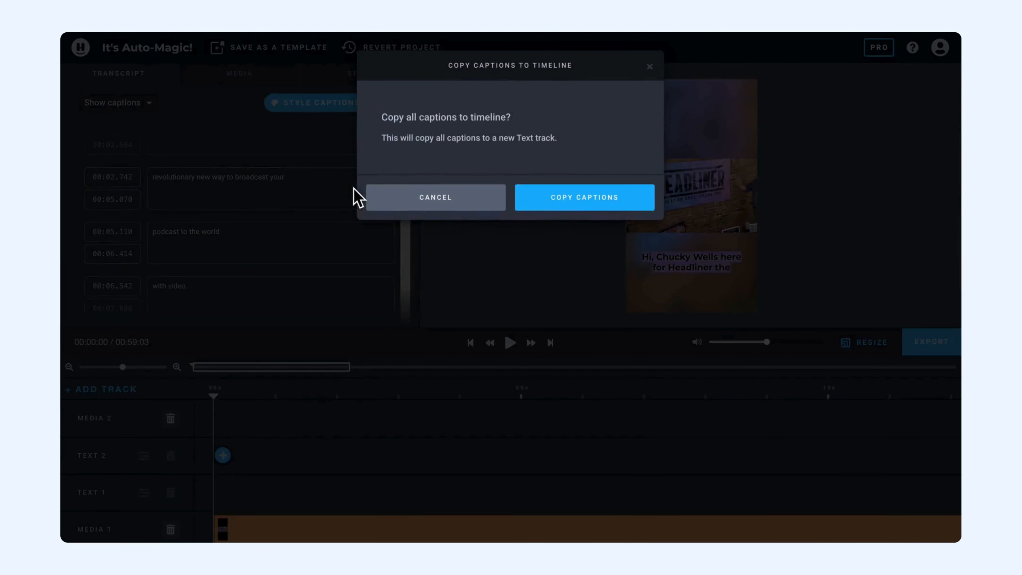
pyautogui.click(585, 208)
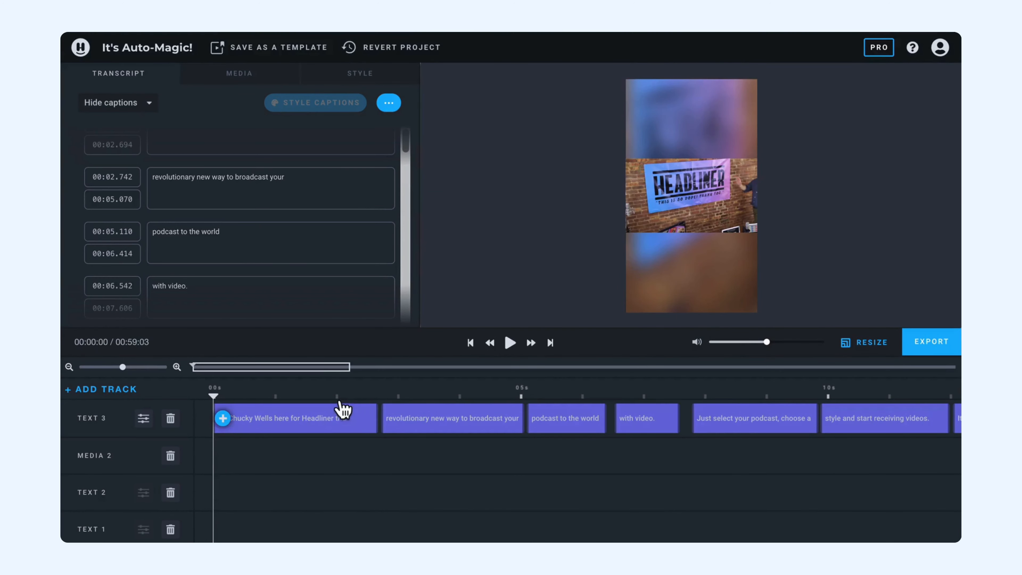
# Place the playhead at the start of the "with video." caption clip on the timeline
pyautogui.click(421, 417)
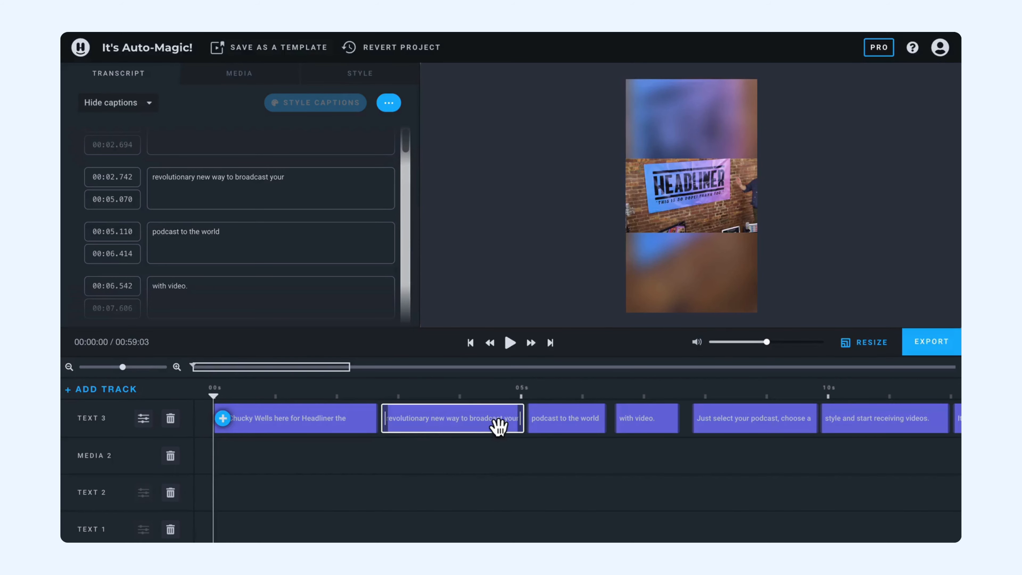
pyautogui.click(485, 454)
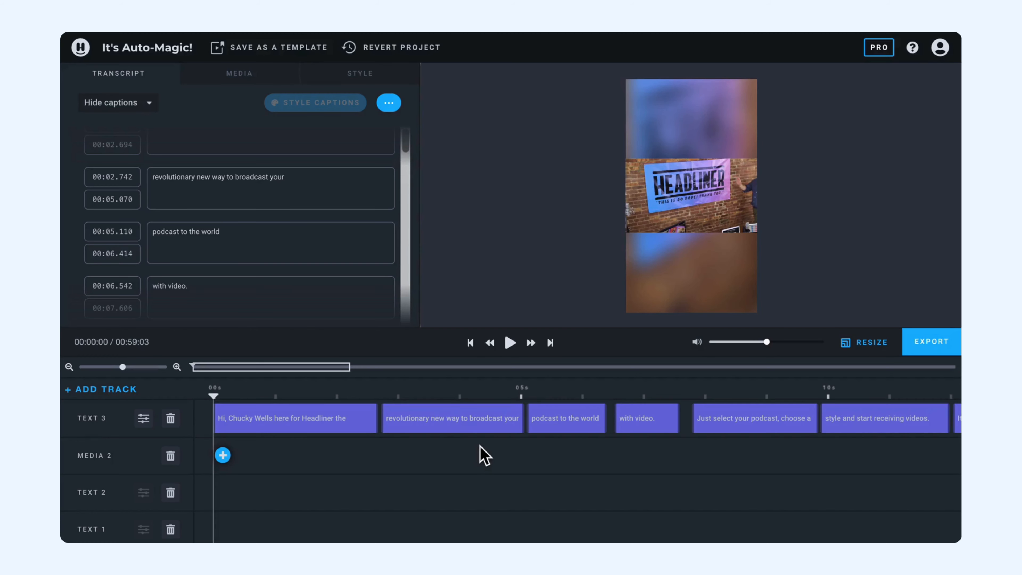
pyautogui.hscroll(1, 577, 472)
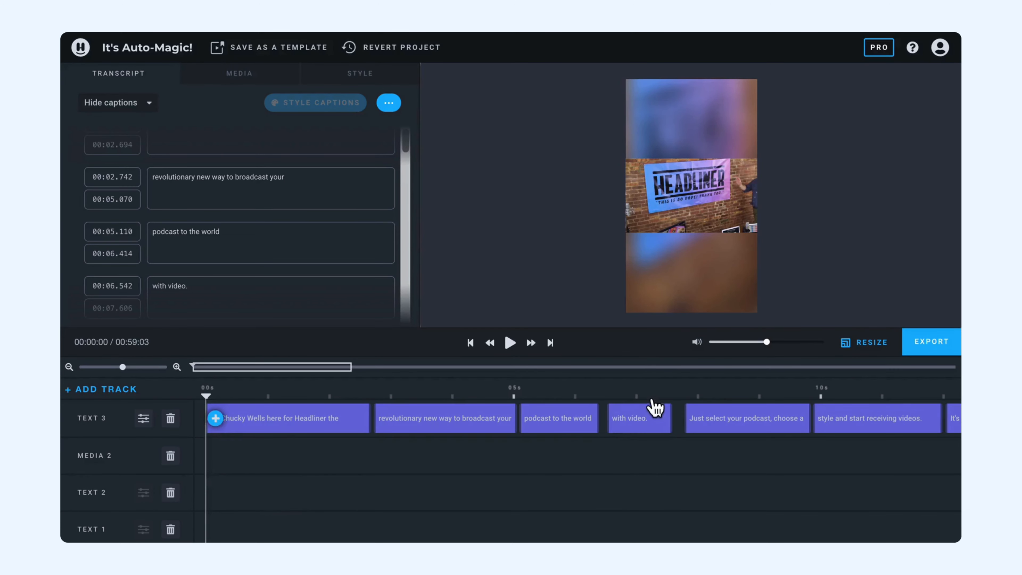
pyautogui.click(642, 406)
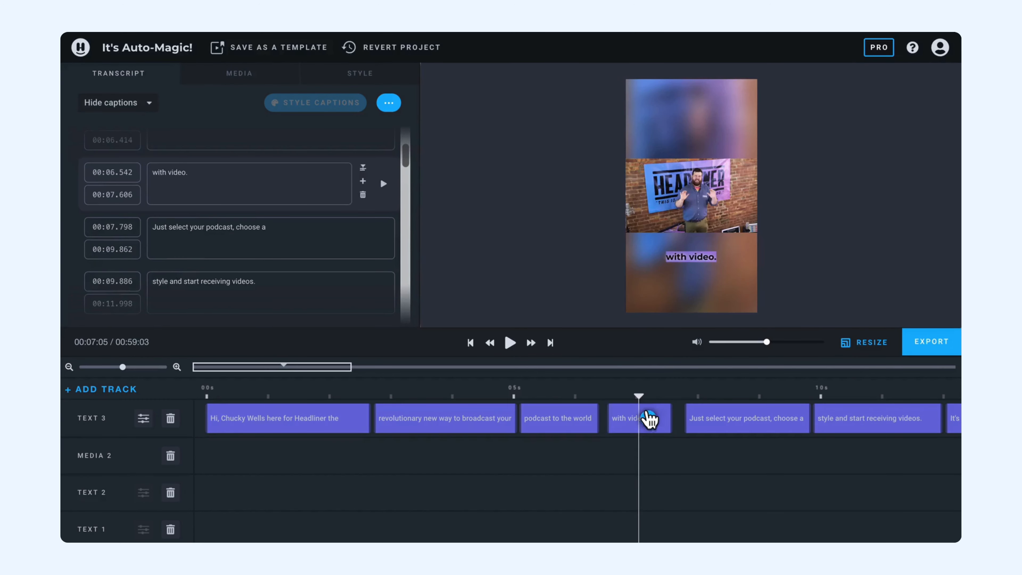
pyautogui.click(638, 400)
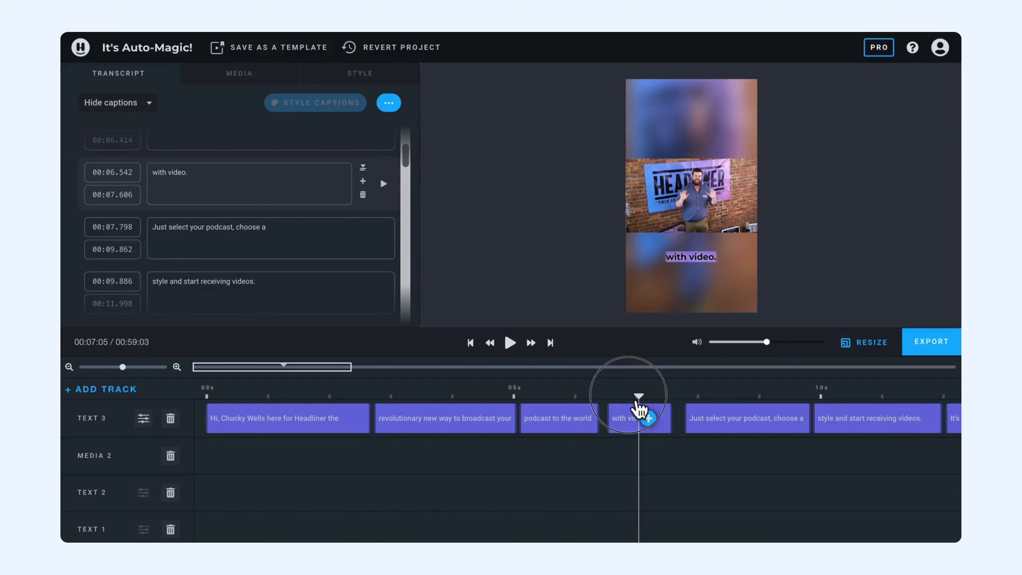
pyautogui.moveTo(639, 401); pyautogui.dragTo(628, 397)
pyautogui.click(631, 399)
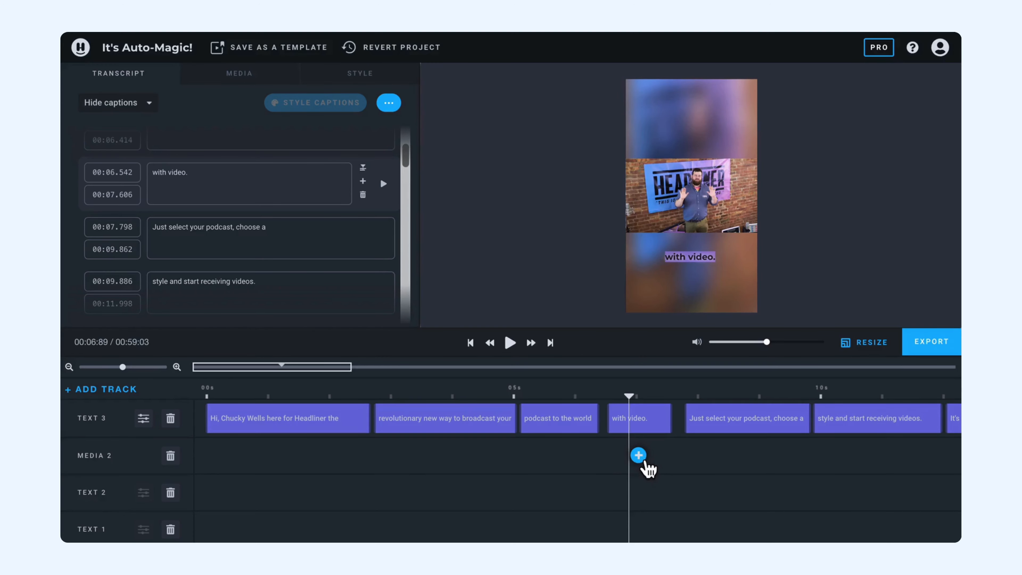
# Open the Add Media dialog on the Media 2 track and explore the AI image aspect ratio and colour options
pyautogui.click(638, 455)
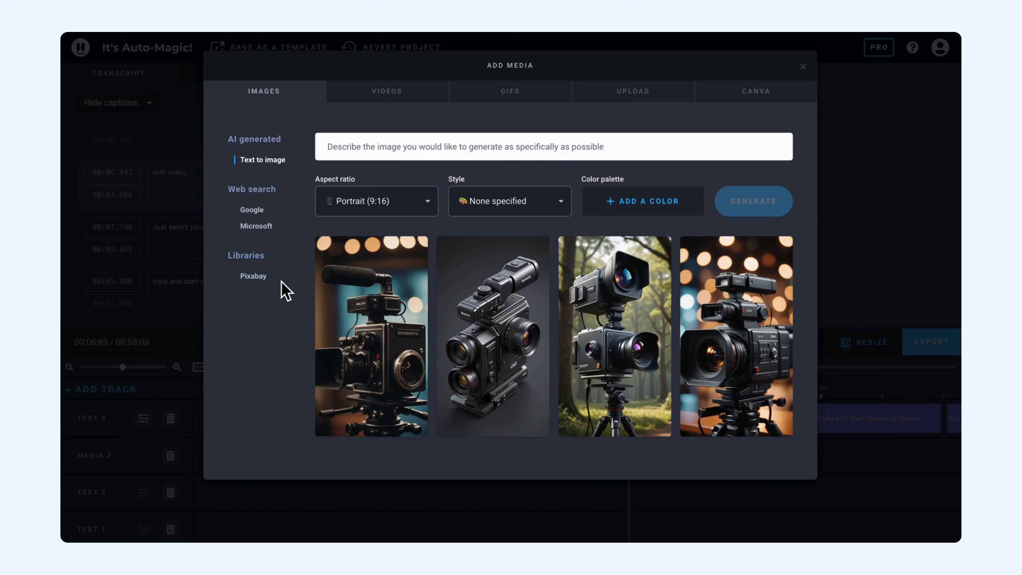
pyautogui.click(435, 201)
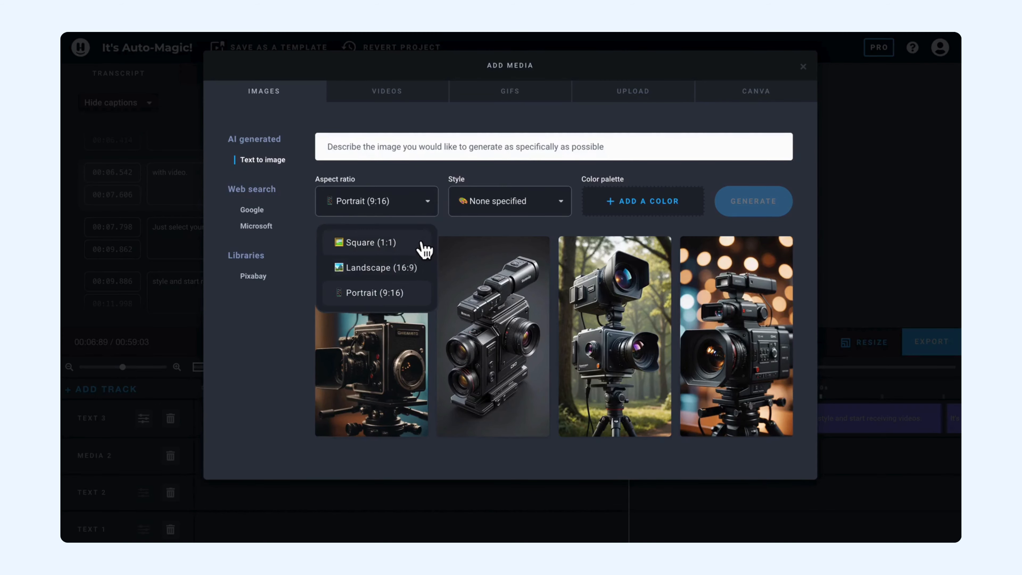
pyautogui.click(496, 211)
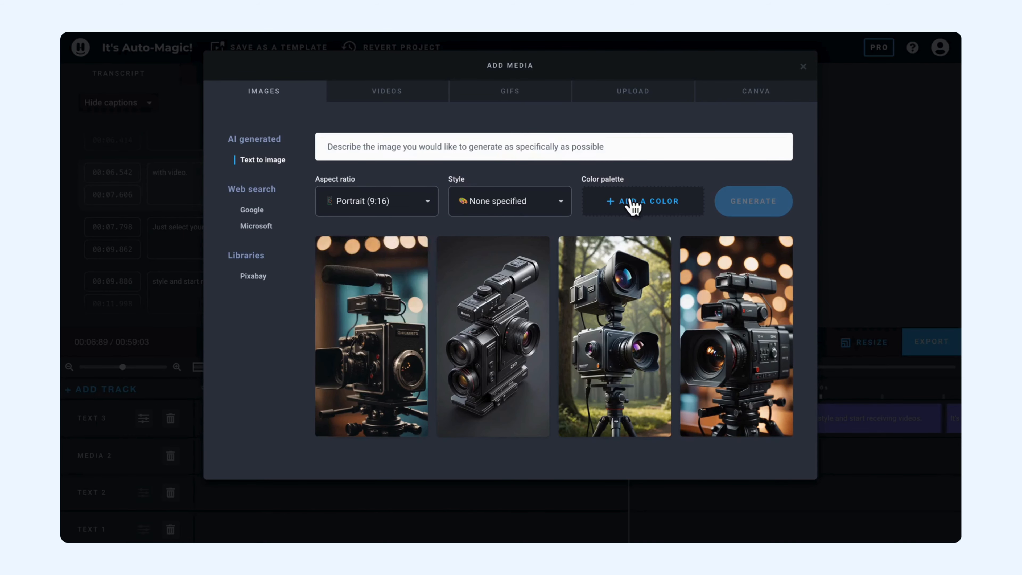
pyautogui.click(638, 201)
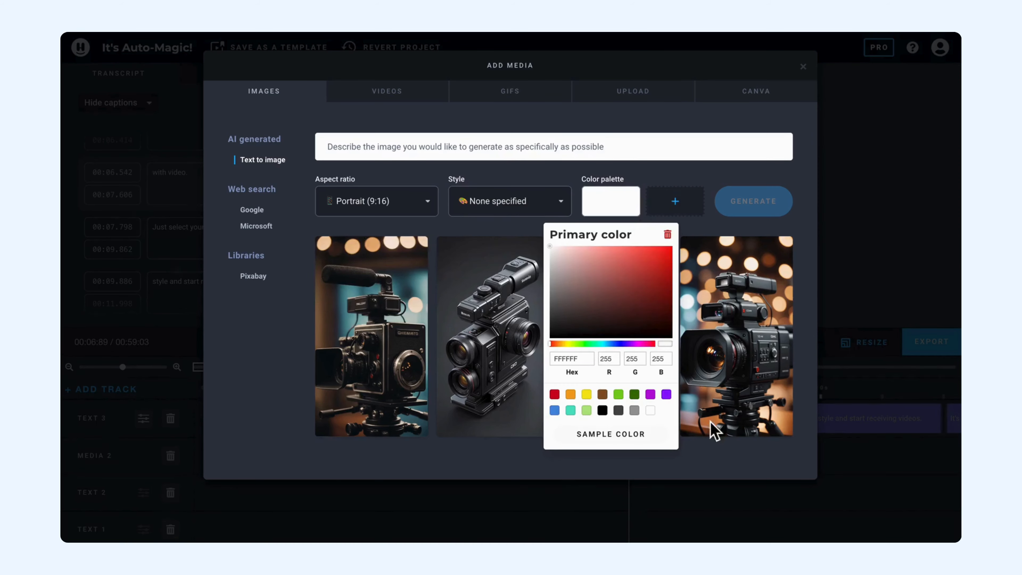
pyautogui.click(565, 169)
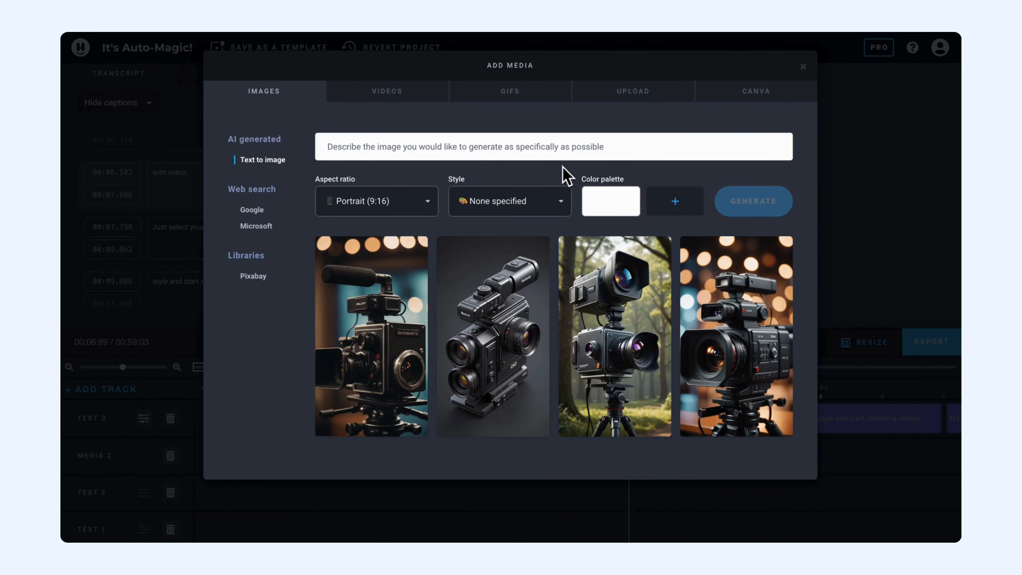
# Search the GIPHY GIFs for "video camera"
pyautogui.click(531, 105)
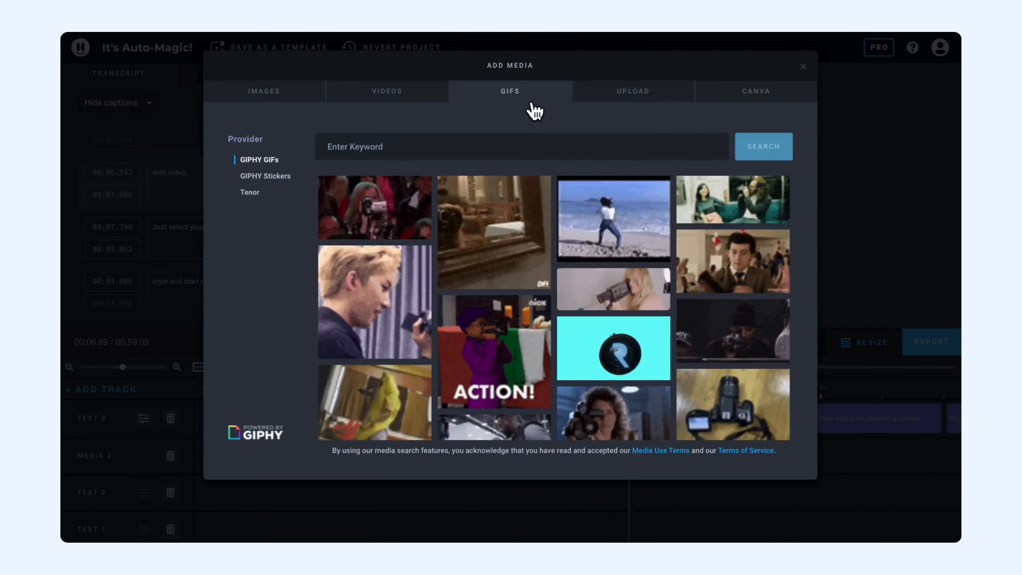
pyautogui.click(475, 155)
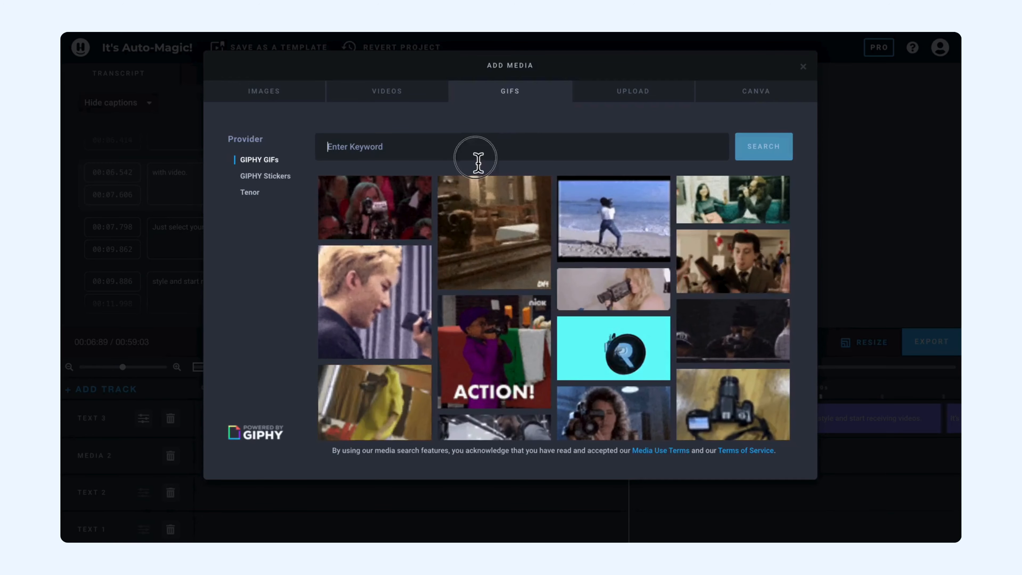
pyautogui.write('video')
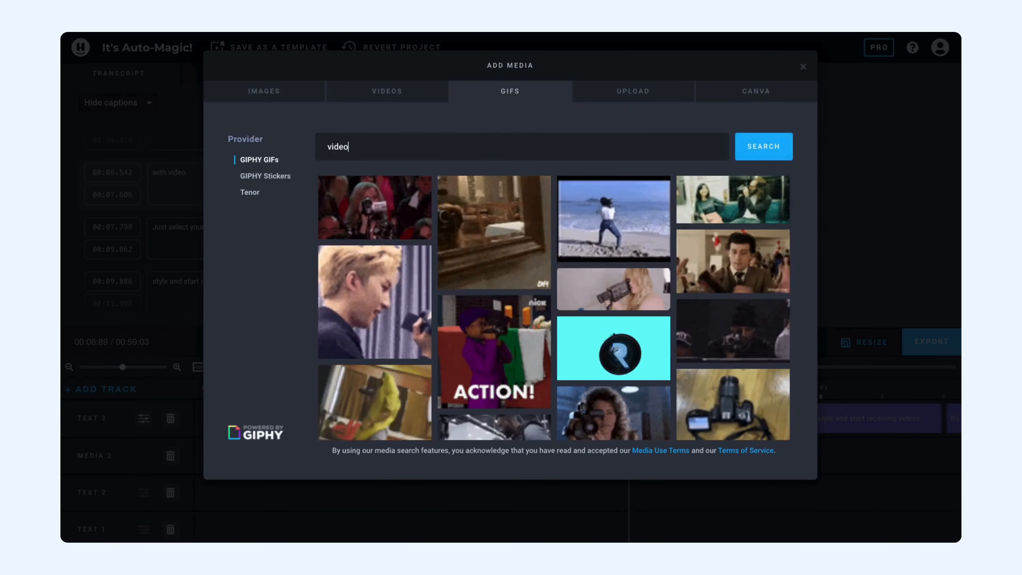
pyautogui.press('Return')
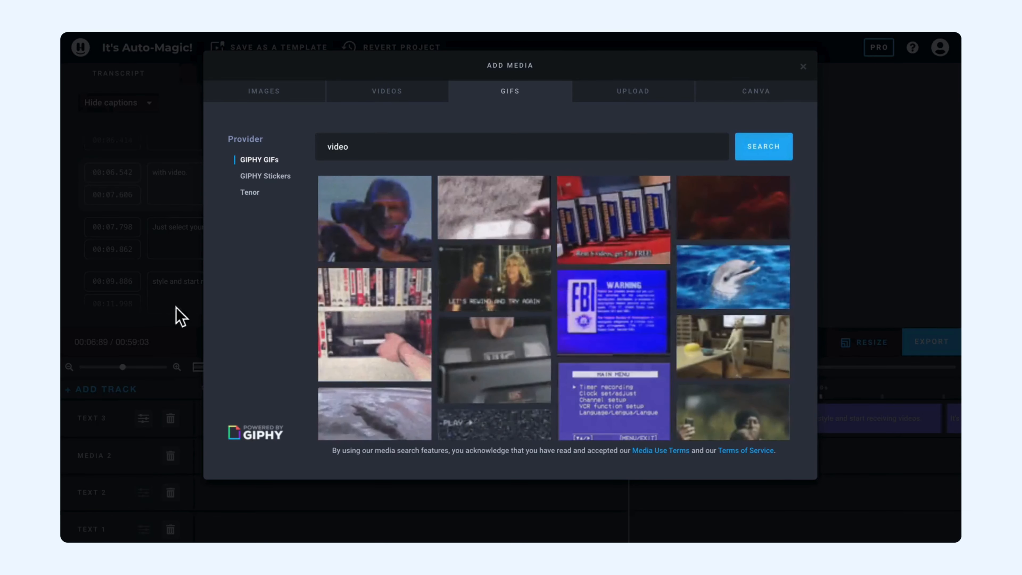
pyautogui.write('camera')
pyautogui.press('Return')
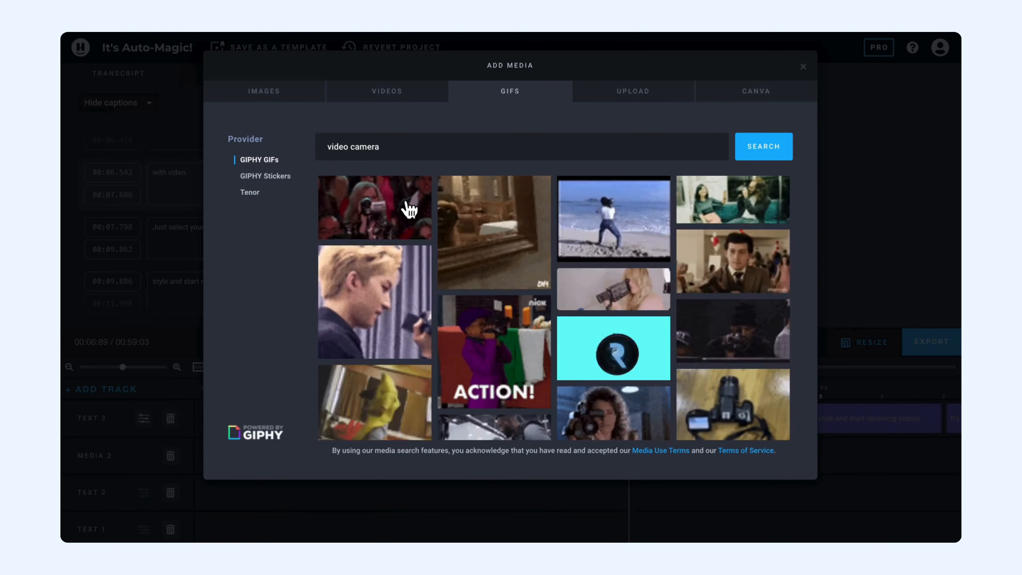
# Choose the first GIF result and set its entry and exit transitions to Dissolve
pyautogui.click(380, 223)
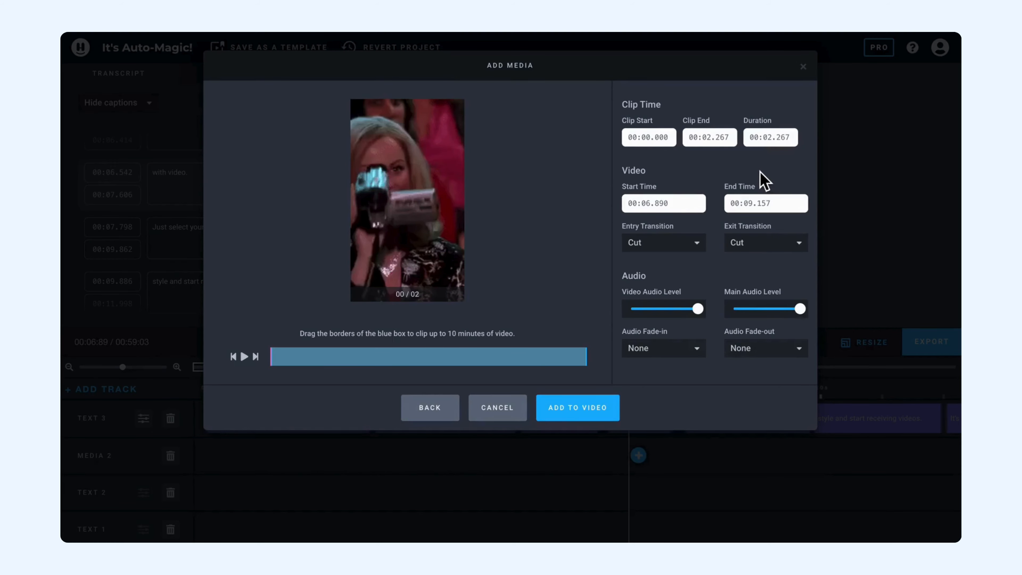
pyautogui.click(699, 248)
pyautogui.click(660, 279)
pyautogui.click(798, 244)
pyautogui.click(760, 279)
# Set the GIF clip's duration to 1 second and add it to the video
pyautogui.moveTo(773, 146); pyautogui.dragTo(801, 139)
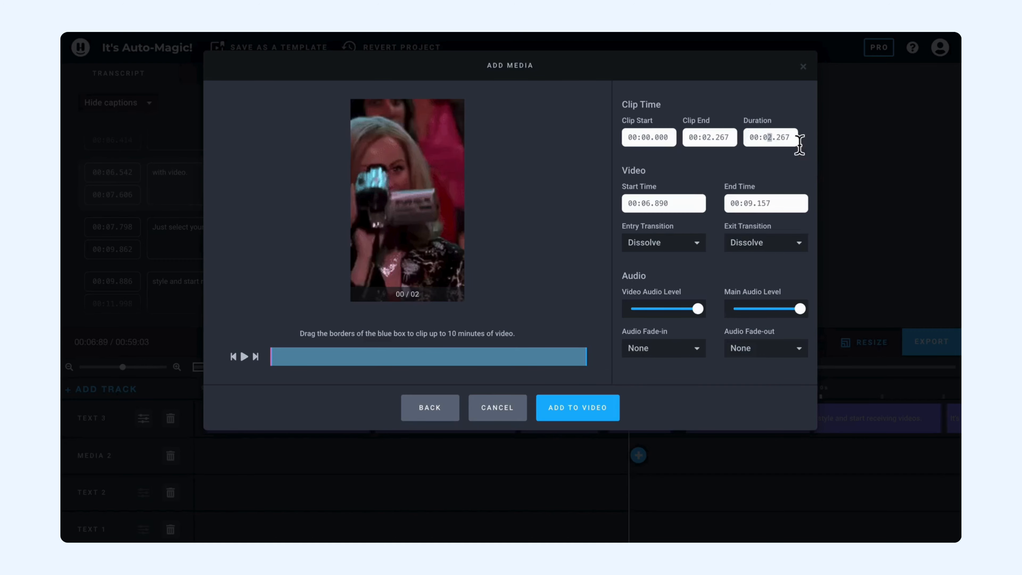
pyautogui.click(769, 136)
pyautogui.write('1.000')
pyautogui.click(589, 416)
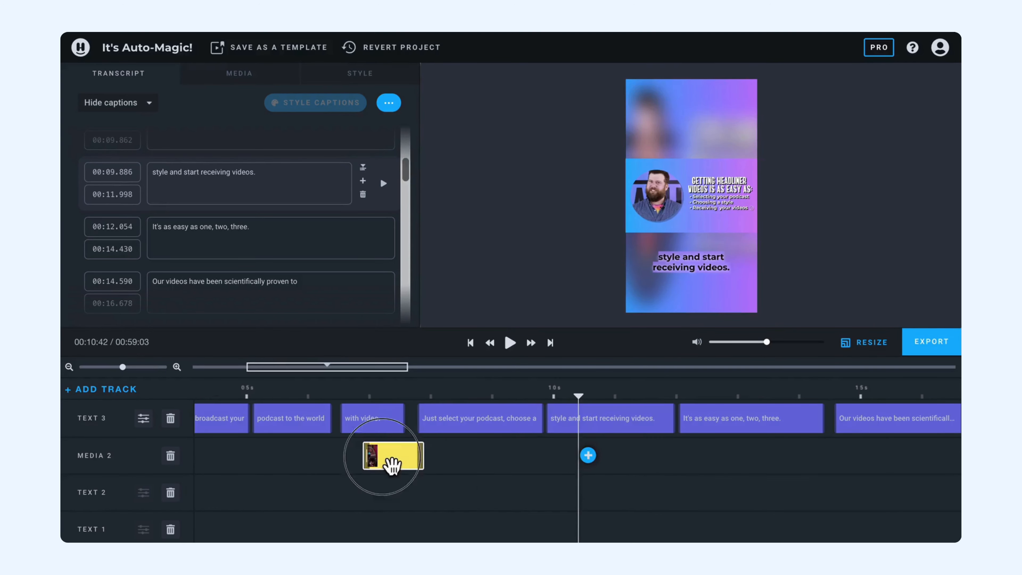
# Open the GIF clip's video properties to review its settings
pyautogui.click(387, 464)
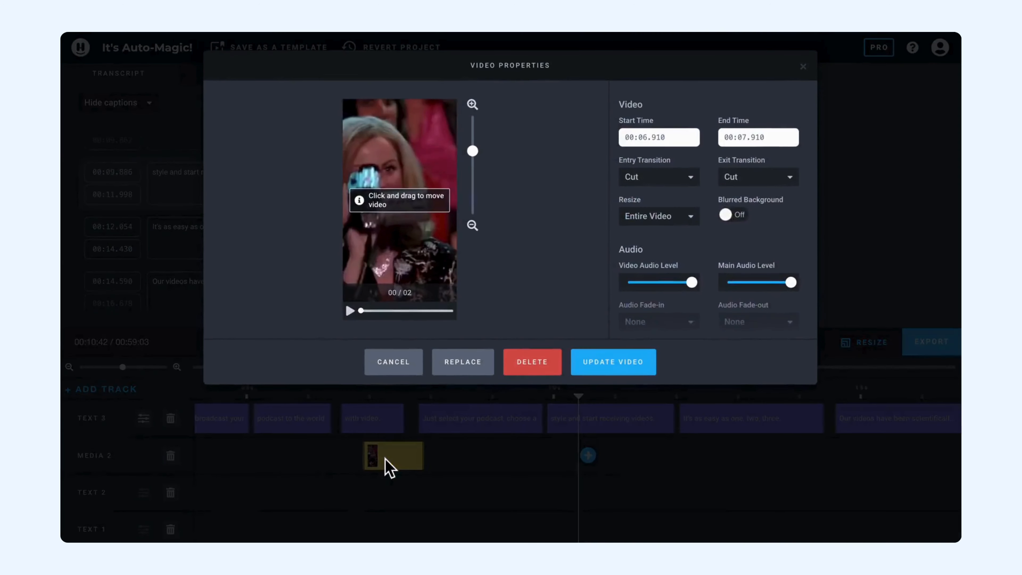
pyautogui.click(803, 66)
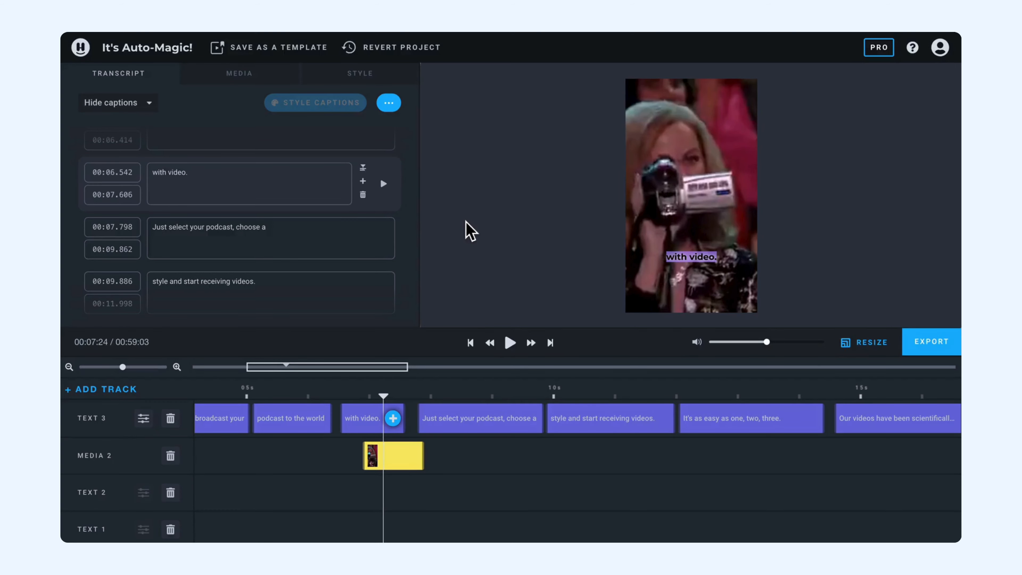
pyautogui.click(466, 221)
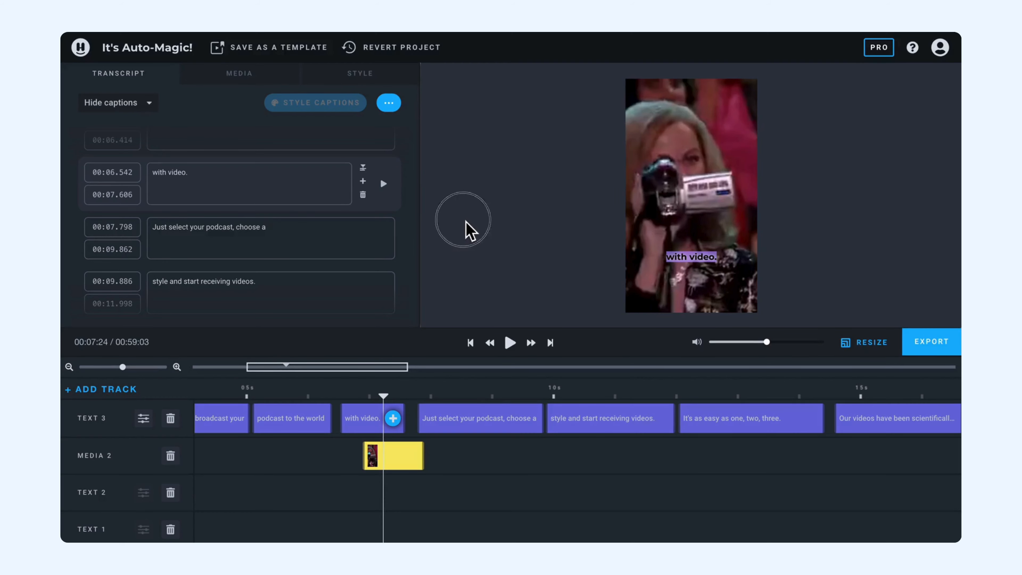